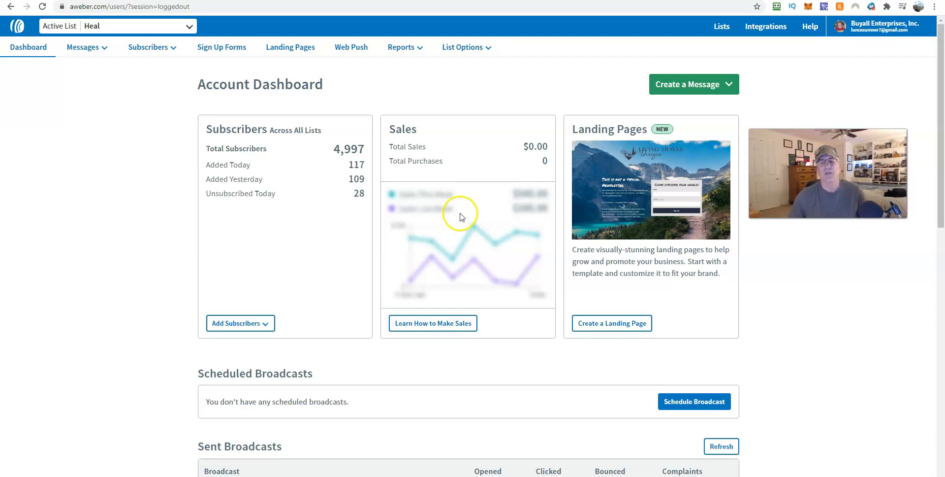
Step: Look over the Fighting Entrepreneur Episode #1 video page on YouTube and the Lurn home page, and return to AWeber
left_click(623, 0)
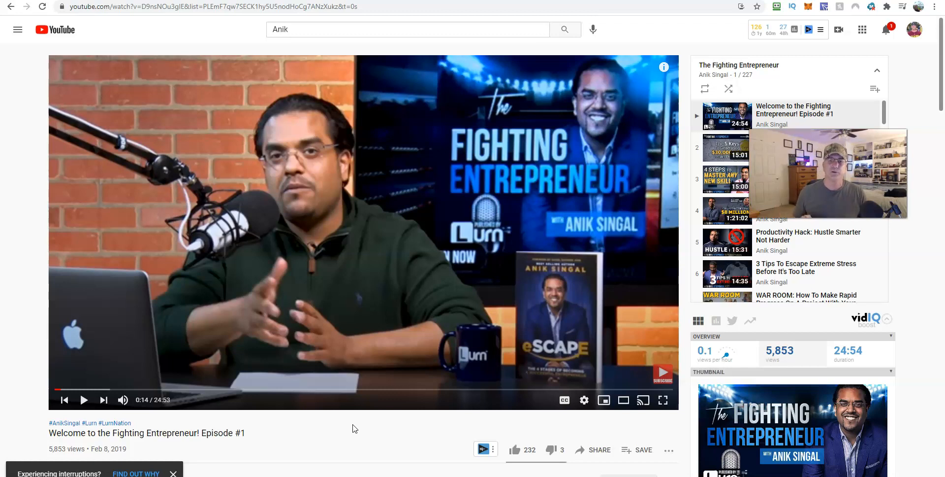
scroll(302, 420, "down", 1)
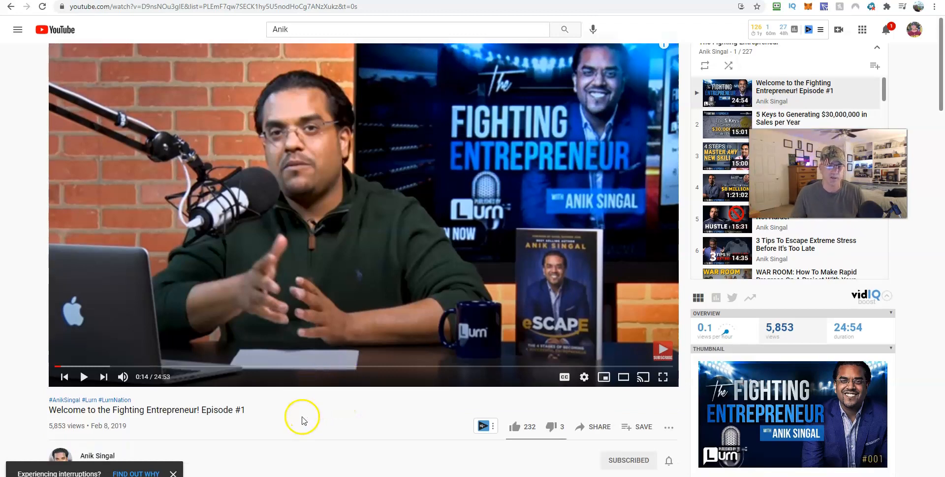
scroll(291, 404, "down", 5)
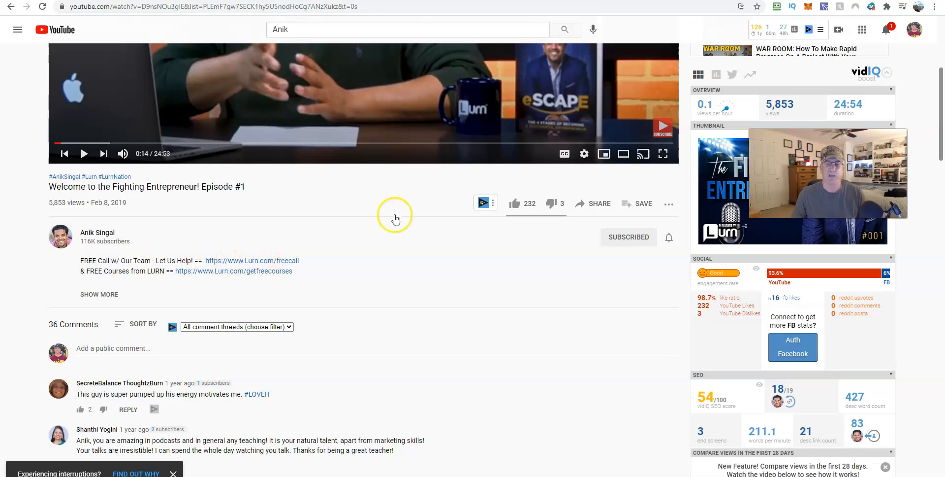
left_click(611, 0)
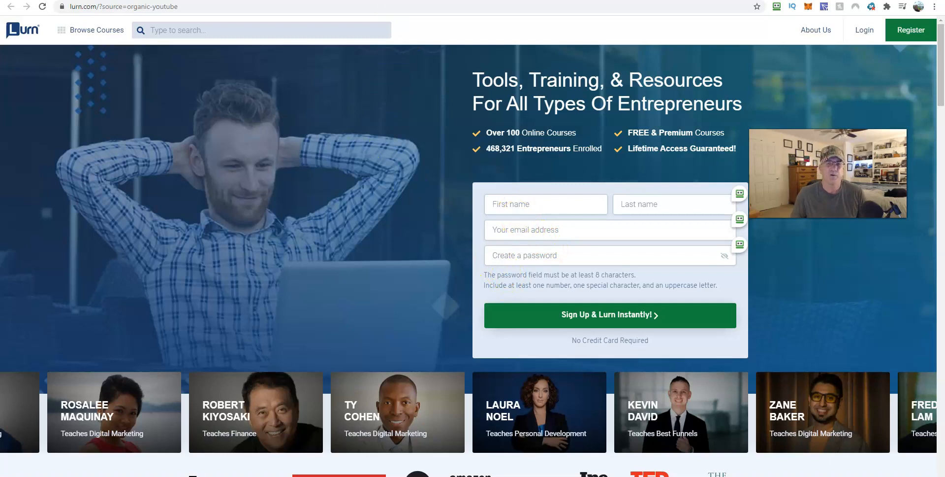
left_click(374, 1)
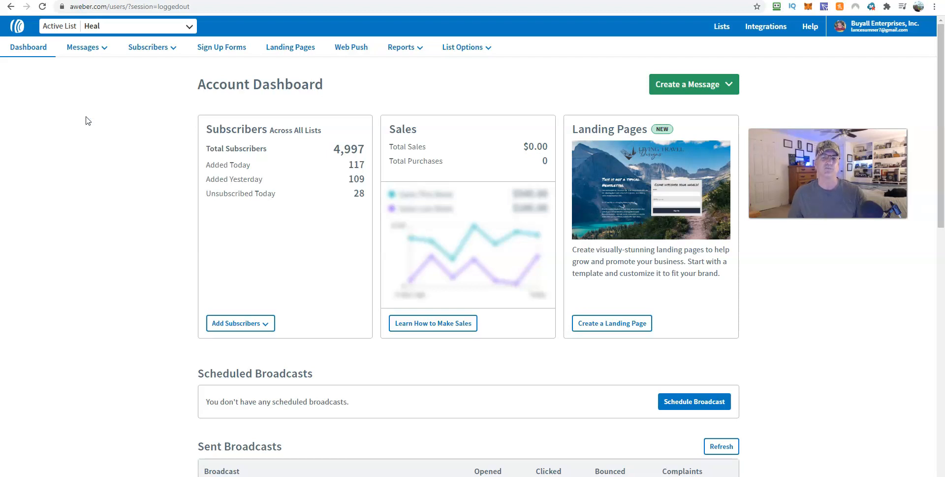
left_click(105, 141)
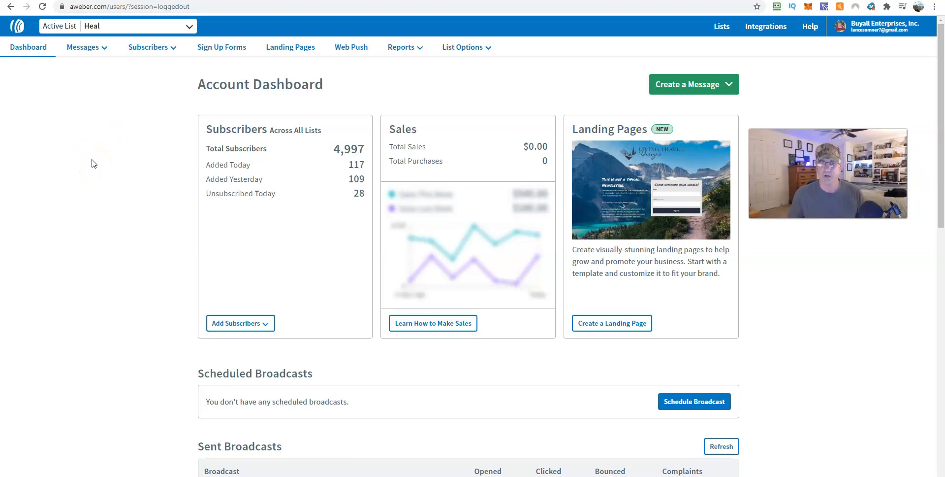
left_click(101, 161)
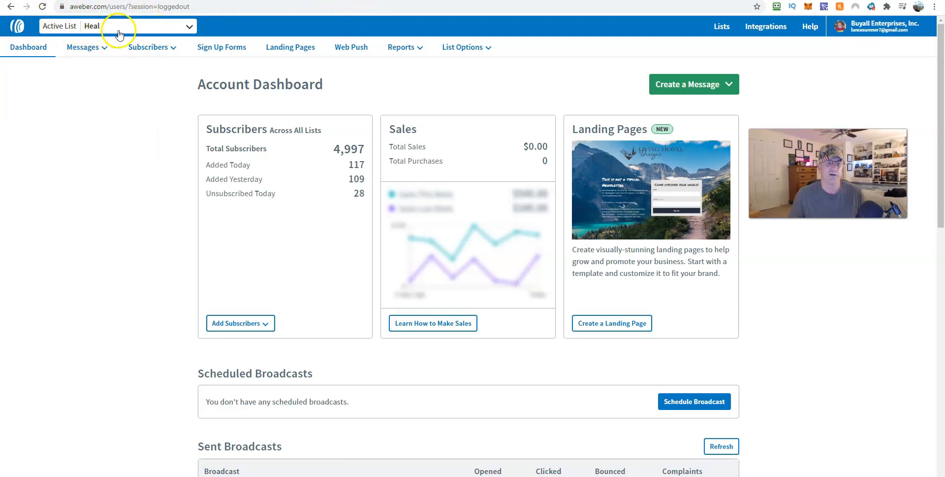
Step: Create a new email message for the Heal list
left_click(693, 86)
left_click(640, 112)
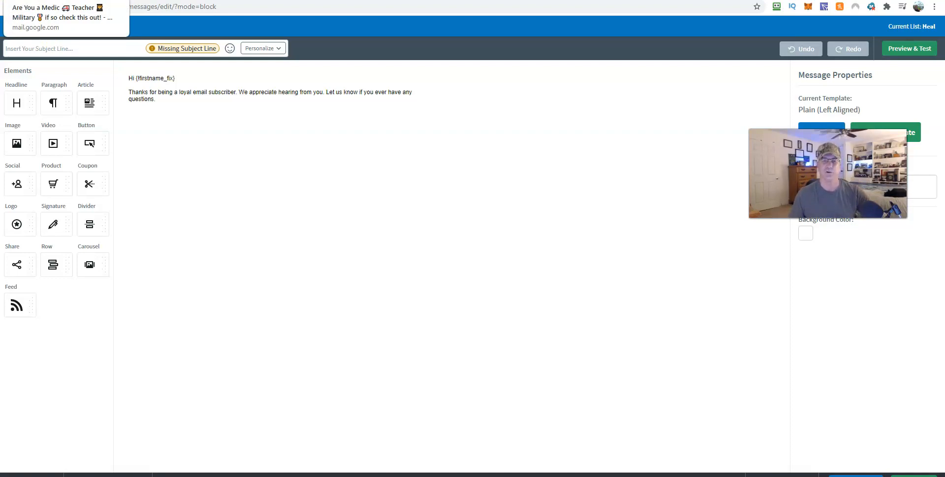
Step: Copy the "Are You a Medic Teacher Military if so check this out!" subject with its emojis from the Gmail email into the new message's subject line
left_click(35, 0)
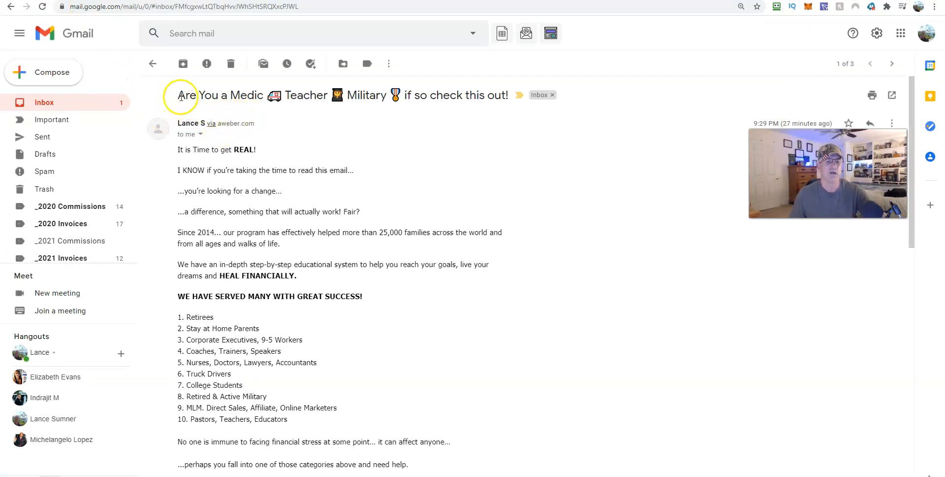
left_click(179, 95)
left_click_drag(179, 96, 509, 96)
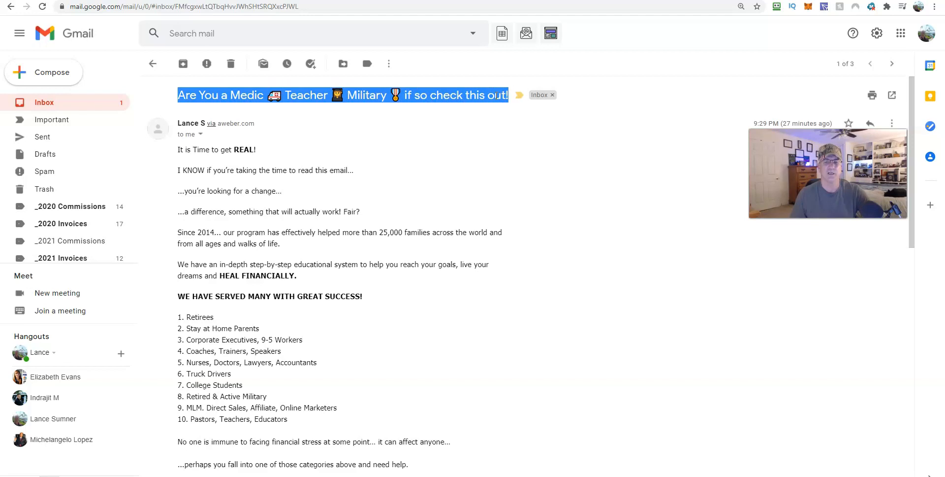
right_click(492, 97)
left_click(510, 103)
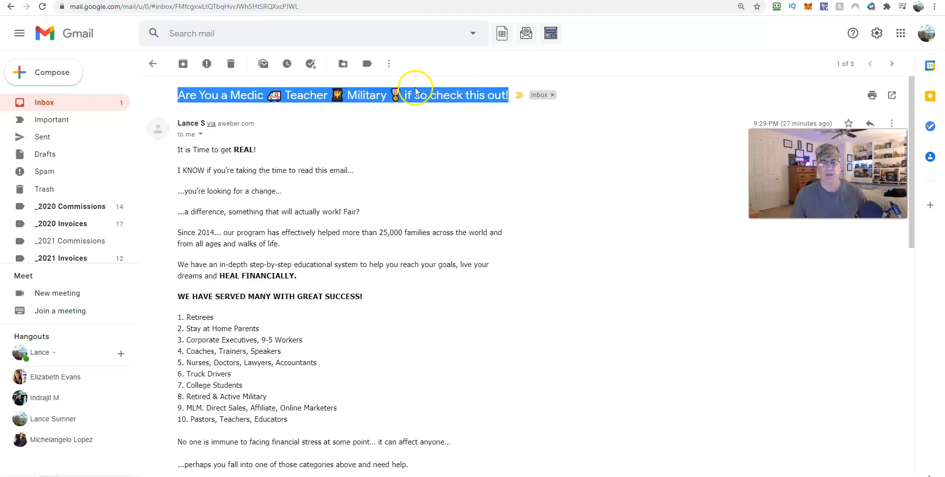
left_click(384, 0)
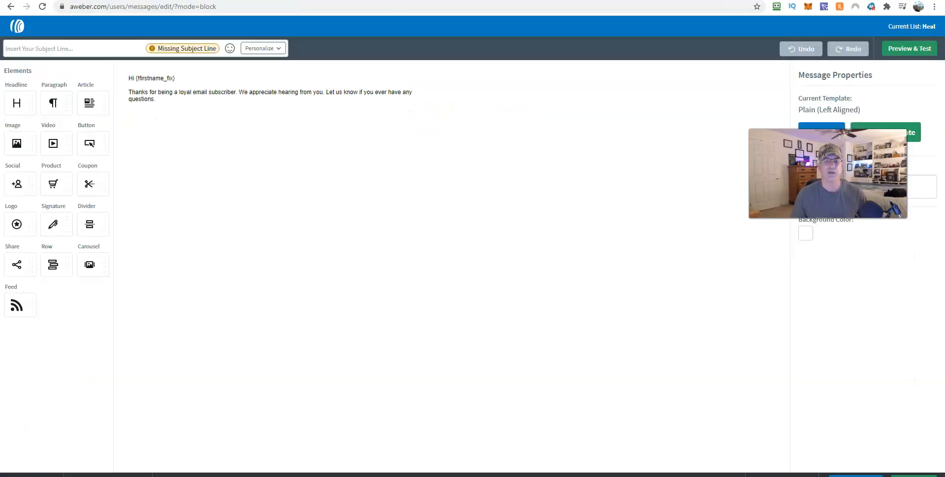
left_click(81, 51)
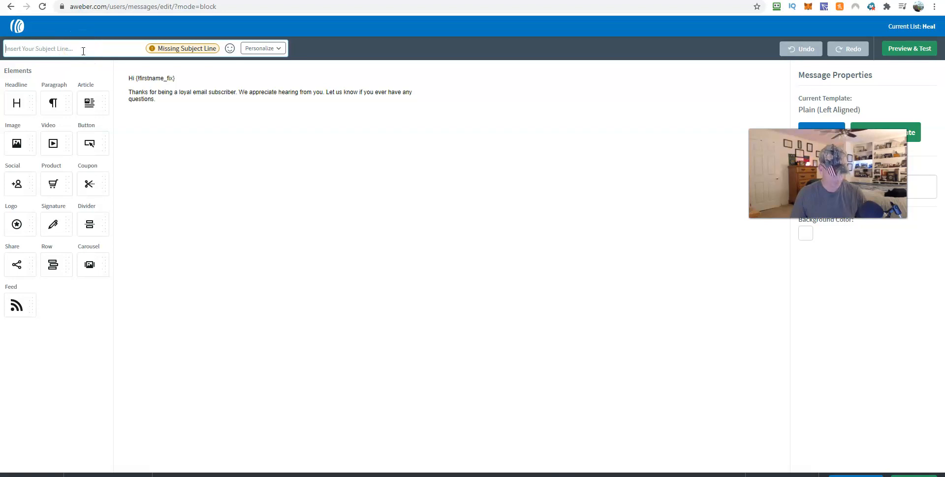
key("ctrl+v")
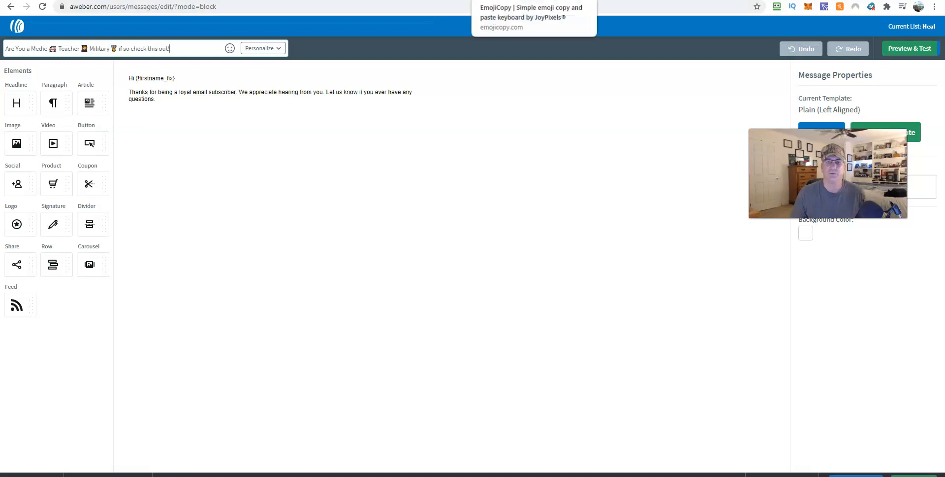
Step: Switch to the EmojiCopy website to view the emojis available for subject lines
left_click(512, 0)
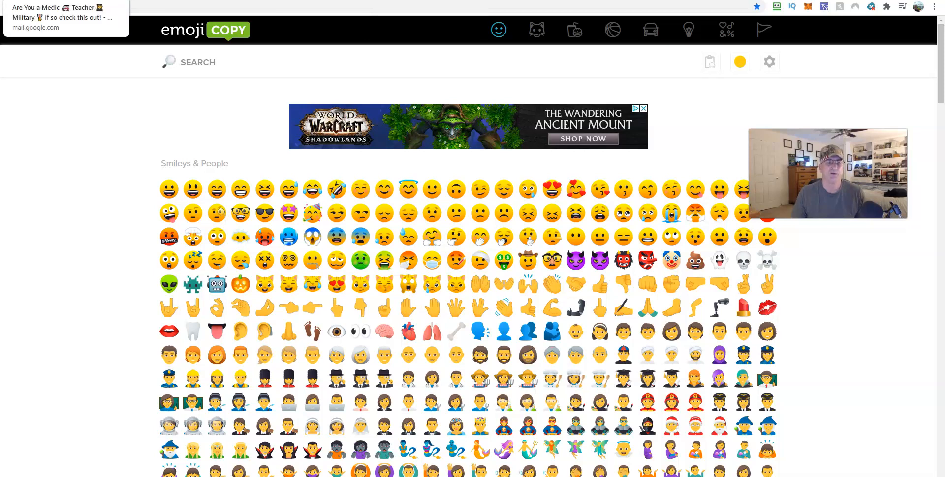
Step: Copy the whole body of the Gmail email, from "It is Time to get REAL!" through the closing signature
left_click(49, 0)
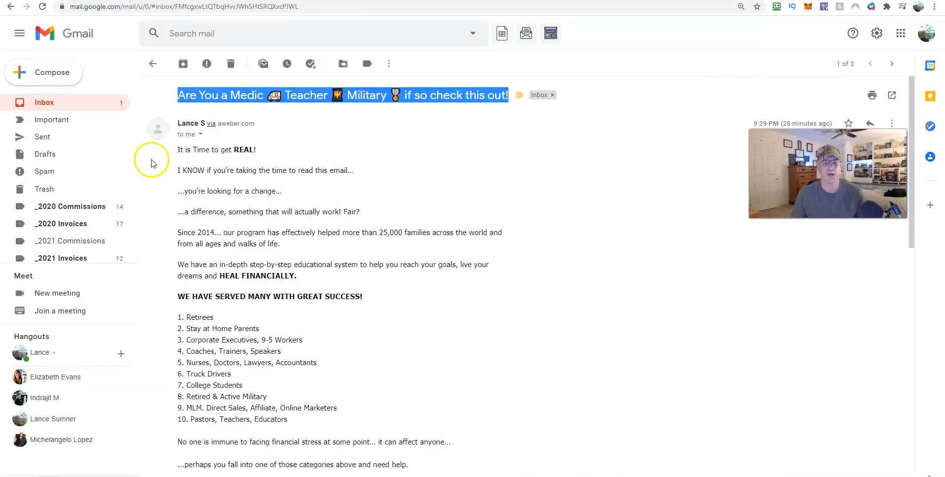
left_click_drag(177, 150, 271, 153)
key("shift+Down")
key("shift+Down")
key("shift+Down")
key("shift+Down")
key("shift+Down")
key("shift+Down")
key("shift+Down")
key("shift+Down")
key("shift+Down")
key("shift+Down")
key("shift+Down")
key("shift+Down")
key("shift+Down")
key("shift+Down")
key("shift+Down")
key("shift+Down")
key("shift+Down")
key("shift+Down")
key("shift+Down")
key("shift+Down")
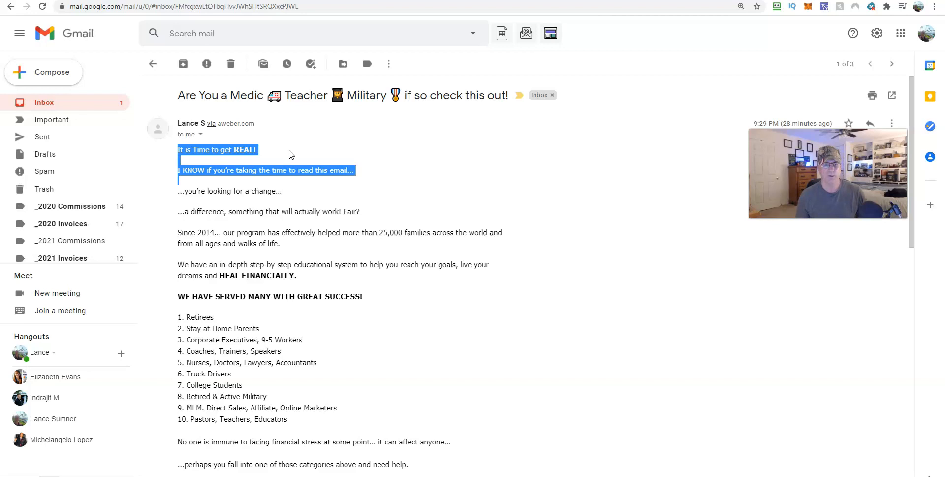
key("shift+Down")
key("shift+Down")
key("shift+Down")
key("shift+Down")
key("shift+Down")
key("shift+Down")
key("shift+Down")
key("shift+Down")
key("shift+Down")
key("shift+Down")
key("shift+Down")
key("shift+Down")
key("shift+Down")
key("shift+Down")
key("shift+Down")
key("shift+Down")
key("shift+Down")
key("shift+Down")
key("shift+Down")
key("shift+Down")
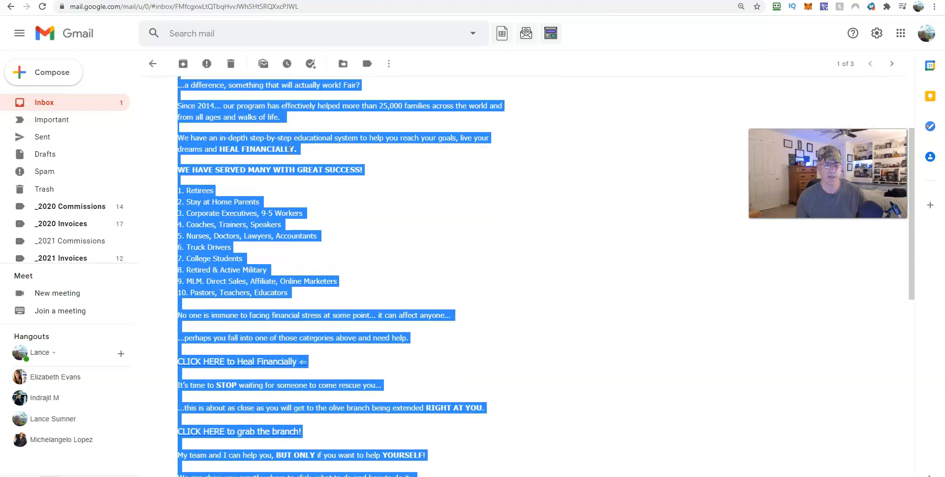
key("shift+Down")
key("shift+Down")
key("shift+Down")
key("shift+Down")
key("shift+Down")
key("shift+Down")
key("shift+Down")
key("shift+Down")
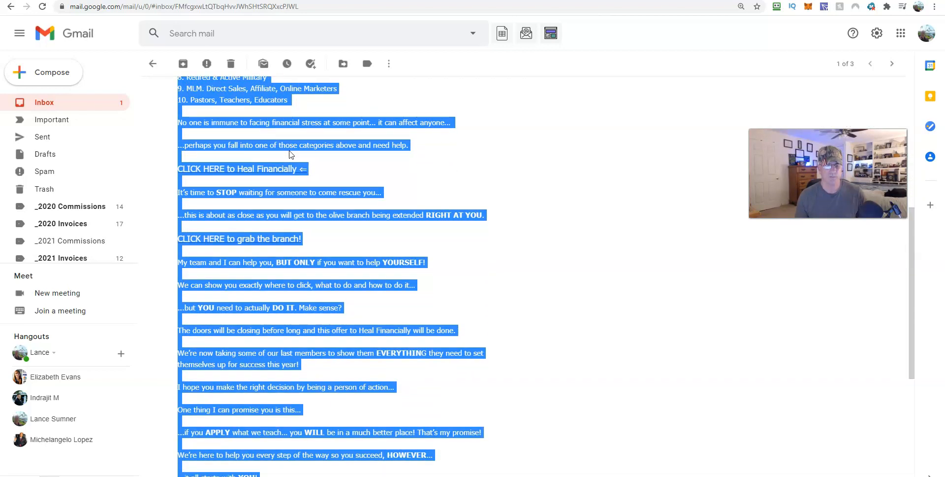
scroll(291, 154, "down", 1)
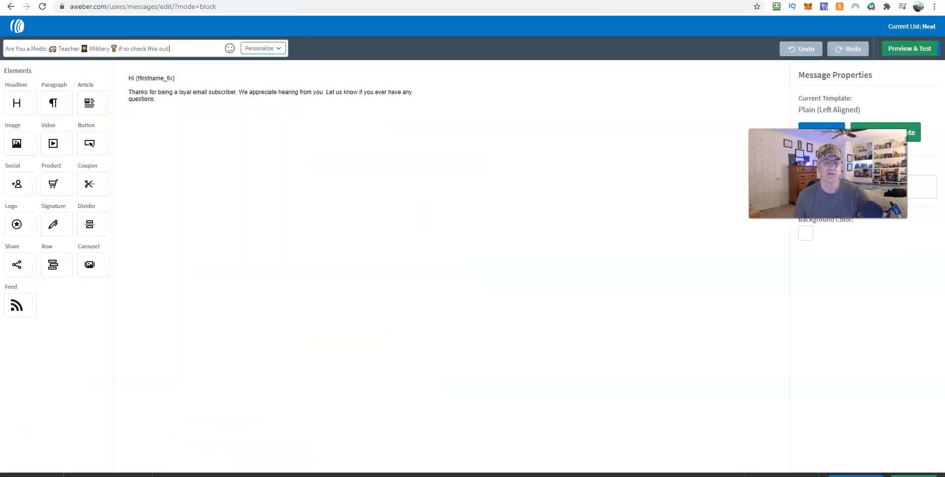
Step: Replace the placeholder greeting and thank-you text in the AWeber message with the copied email body
left_click(187, 99)
left_click_drag(171, 108, 127, 79)
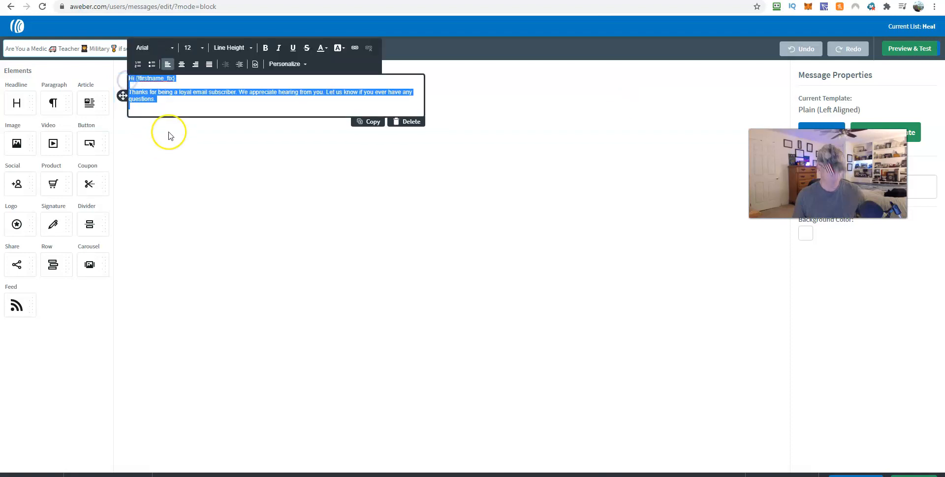
key("ctrl+v")
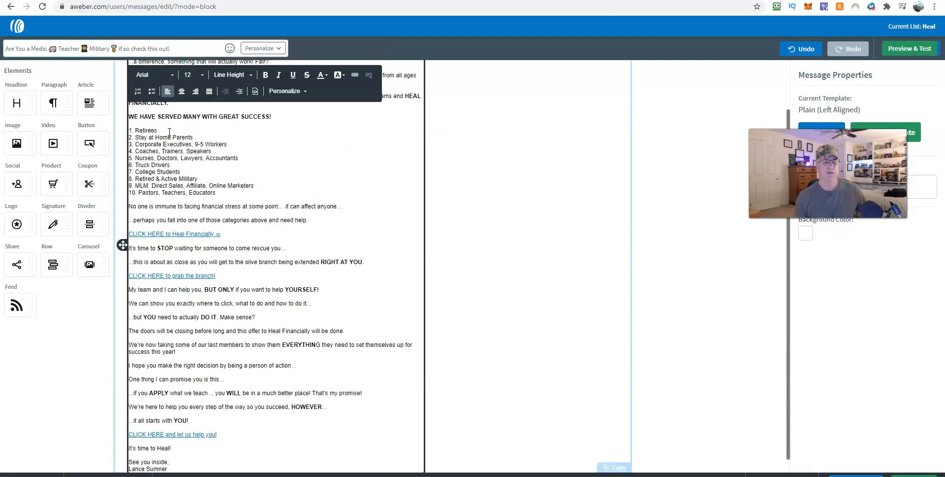
scroll(222, 154, "up", 2)
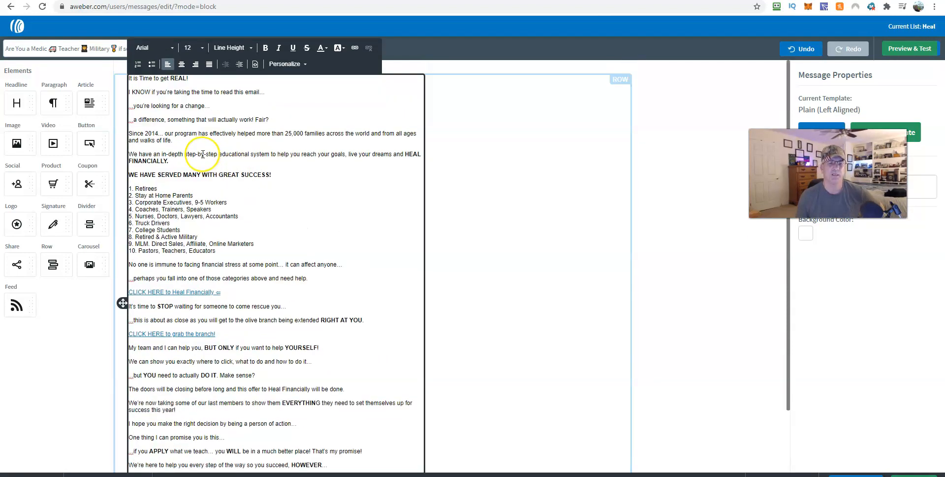
Step: Try to change the pasted message text's font to Tahoma without selecting the text
left_click(171, 49)
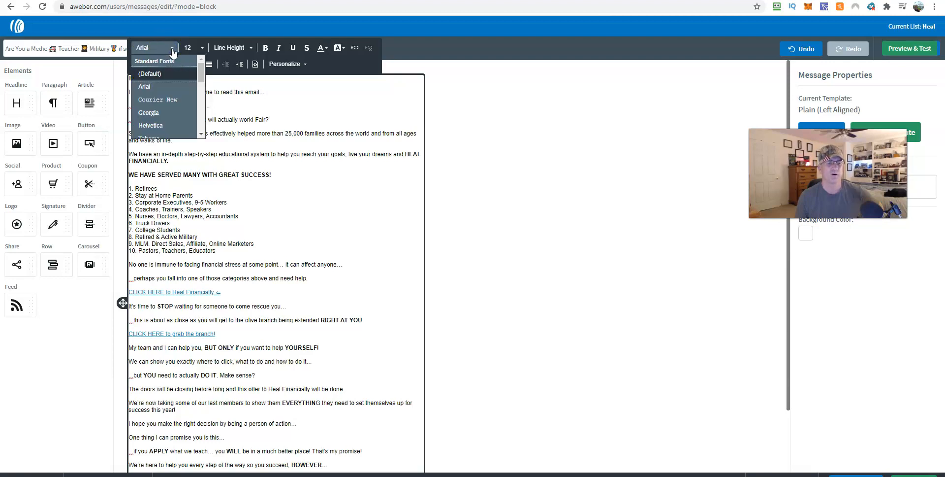
scroll(162, 101, "down", 1)
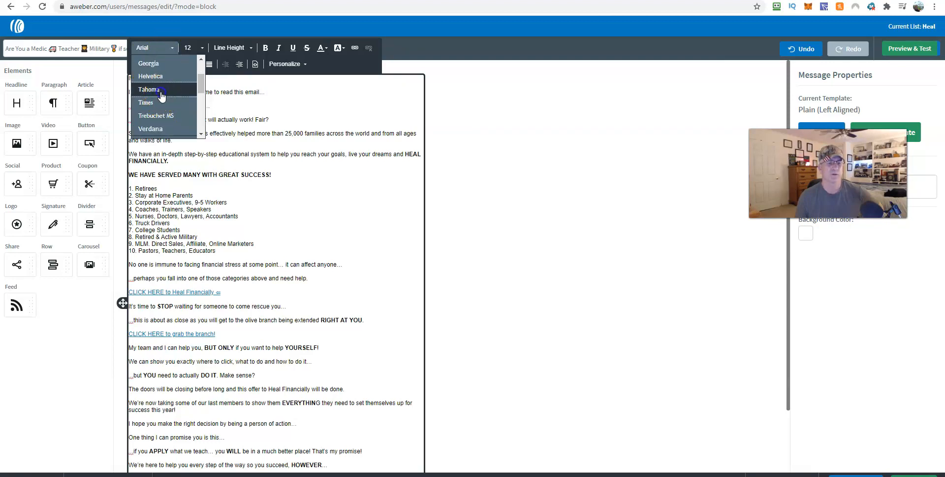
left_click(149, 89)
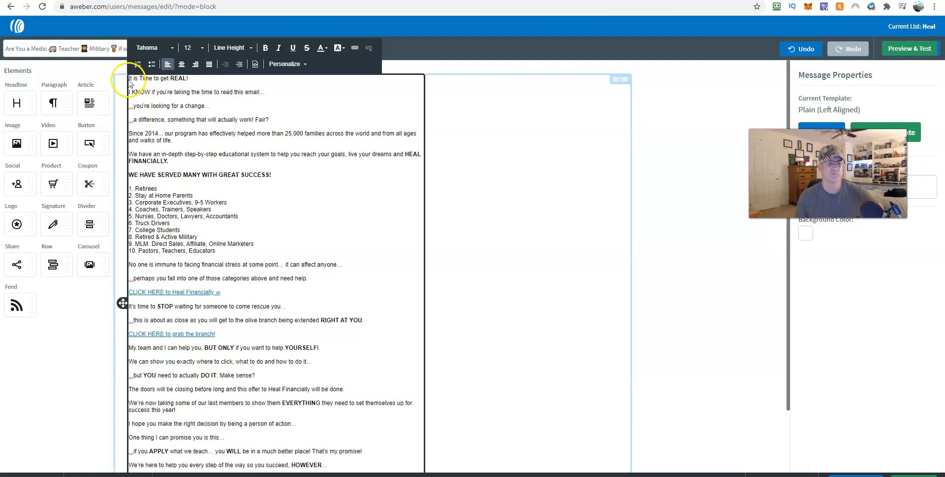
Step: Format the entire message body in the Tahoma font at size 15
mouse_move(130, 79)
left_mouse_down()
mouse_move(324, 414)
mouse_move(310, 457)
left_mouse_up()
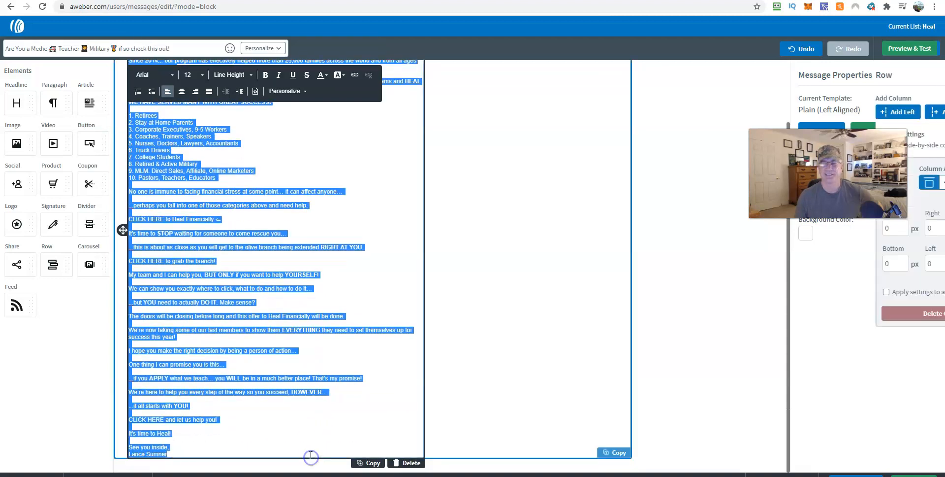
left_click(172, 75)
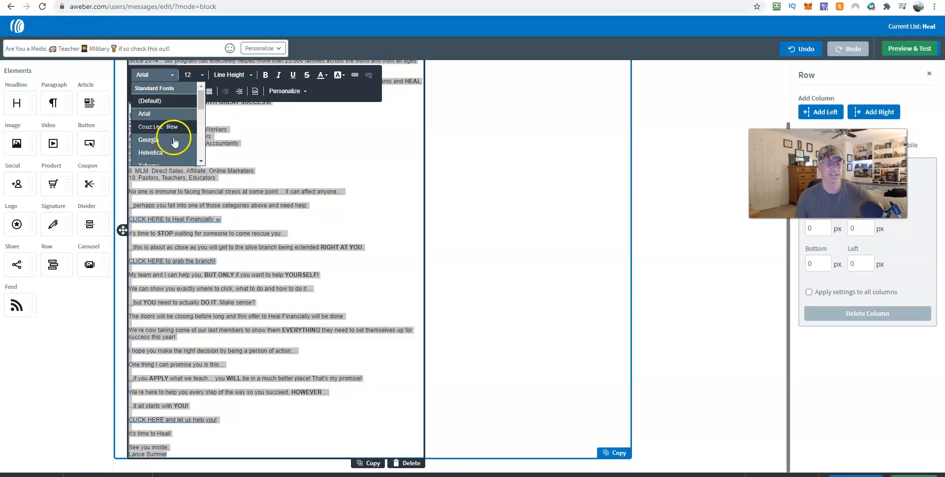
scroll(169, 137, "down", 2)
left_click(158, 111)
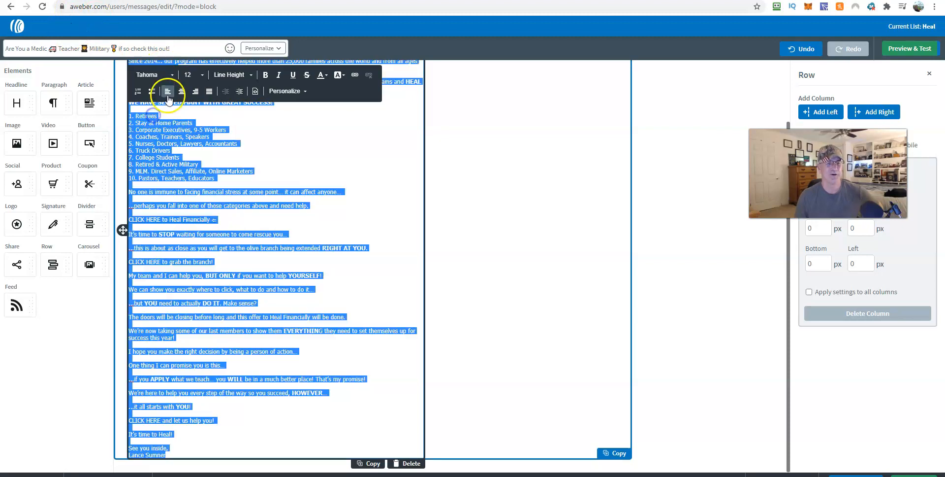
left_click(202, 75)
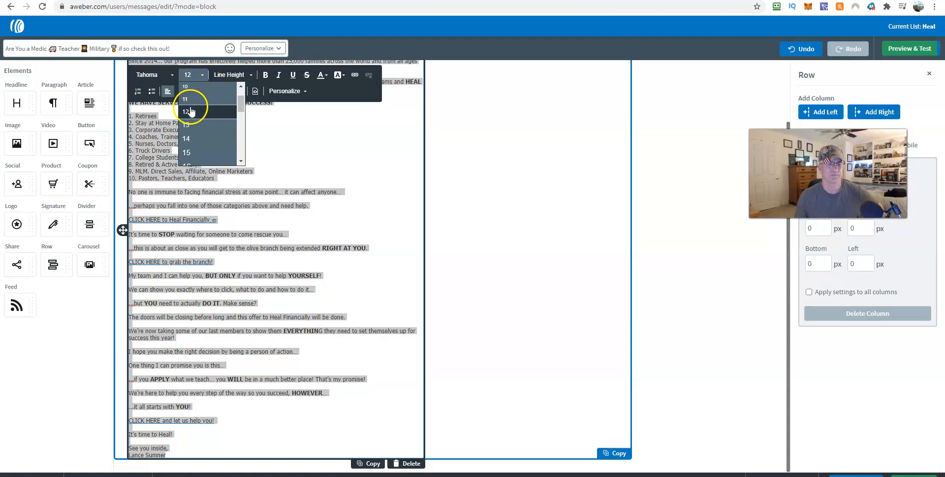
scroll(197, 128, "down", 2)
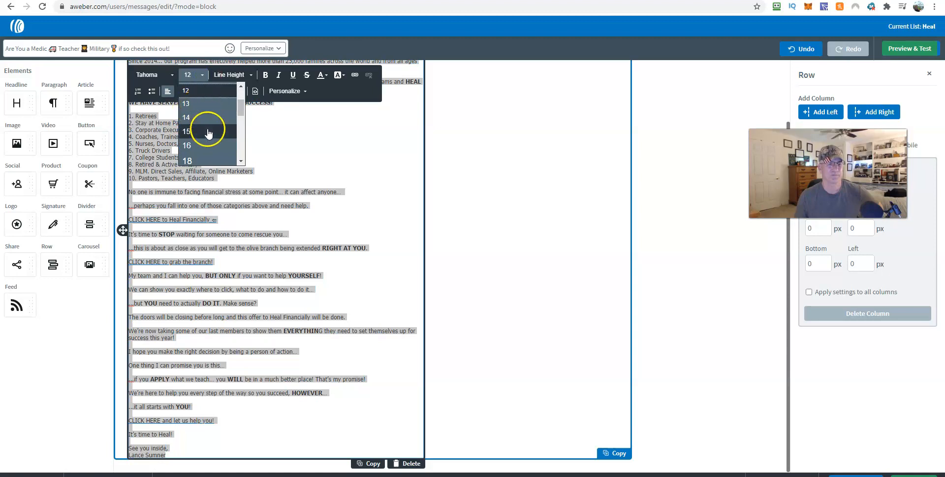
left_click(192, 132)
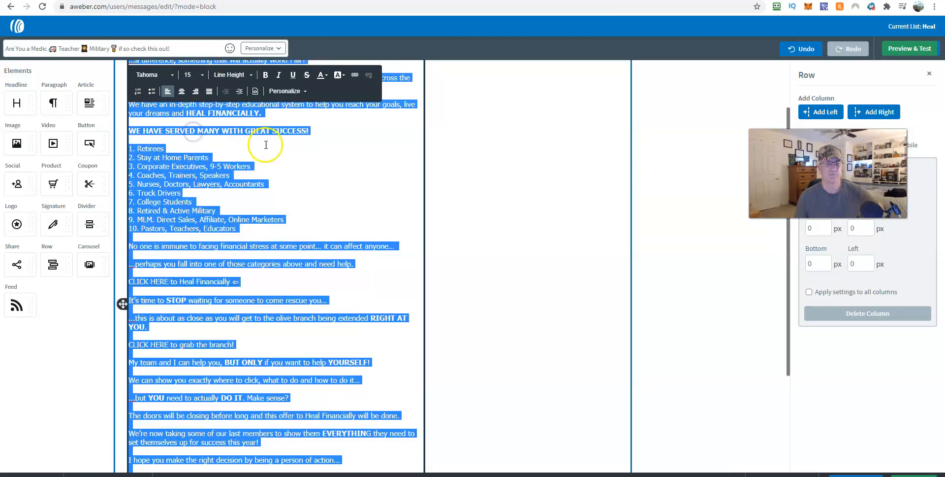
left_click(358, 199)
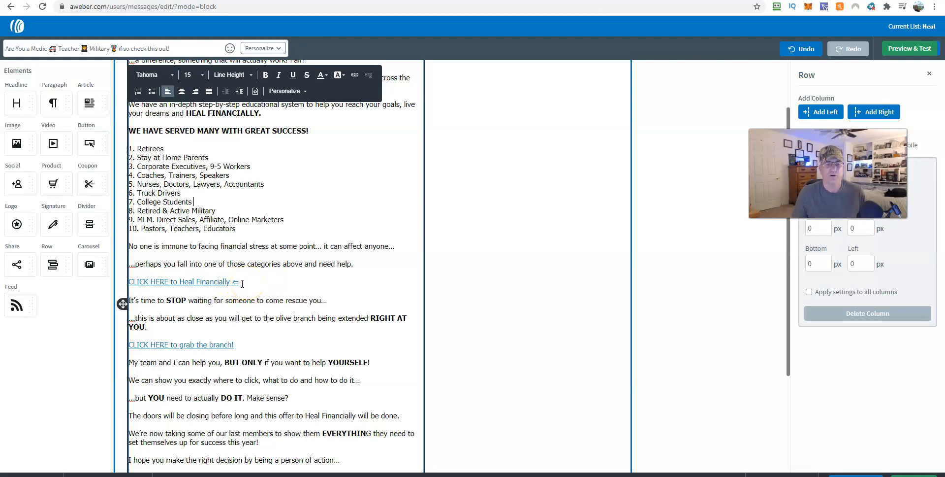
Step: Set the "CLICK HERE to Heal Financially" text as an https URL link to the fast.discoverheal.com/system page
left_click_drag(216, 284, 148, 286)
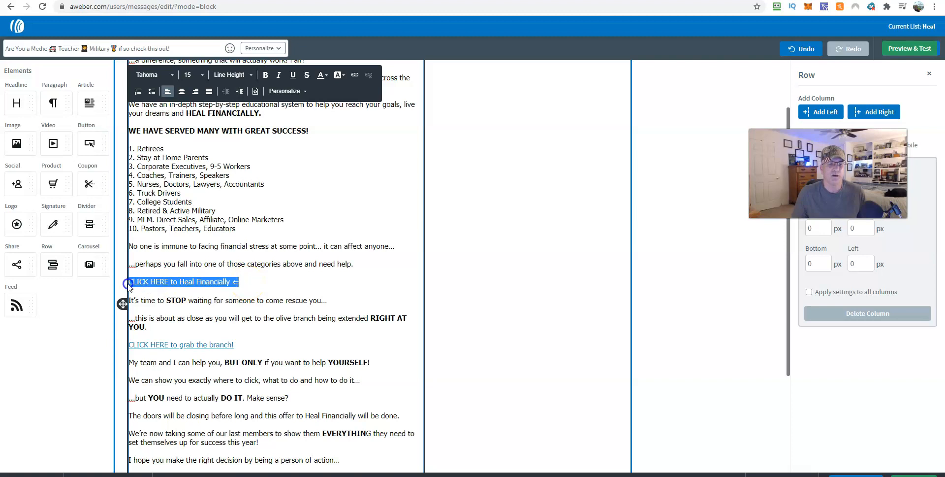
left_click(355, 75)
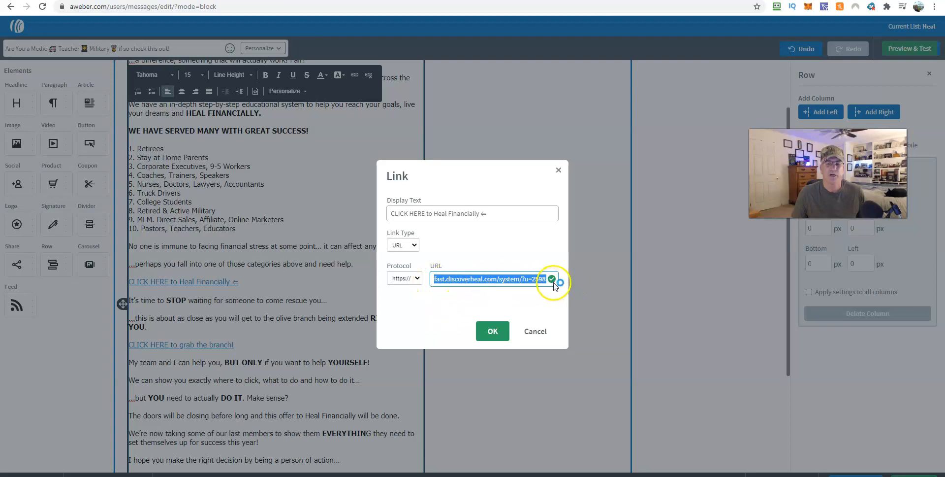
left_click(493, 331)
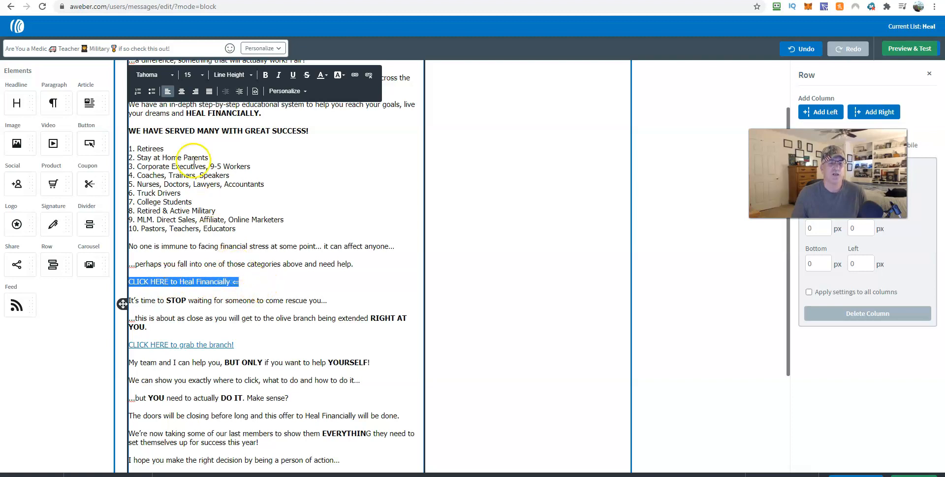
Step: Set the "CLICK HERE to Heal Financially" and "CLICK HERE to grab the branch!" links to font size 16
left_click(202, 76)
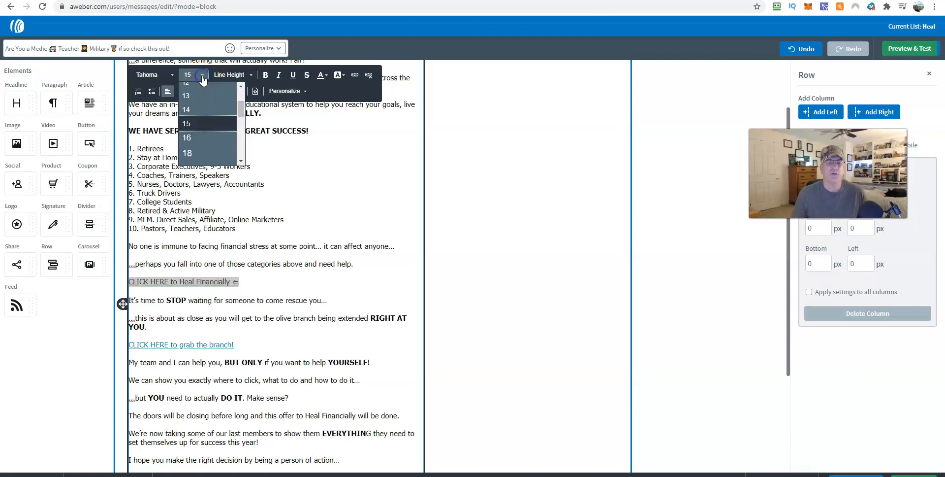
left_click(192, 140)
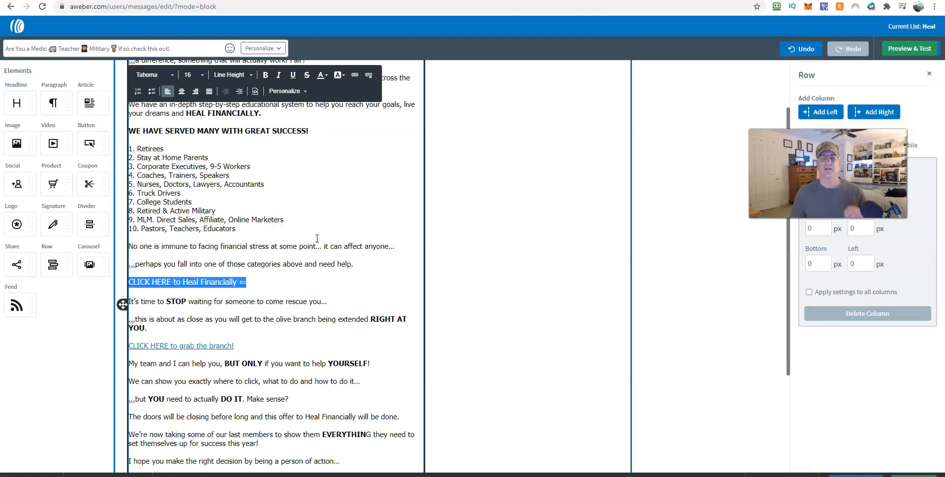
left_click(324, 282)
left_click_drag(291, 344, 116, 350)
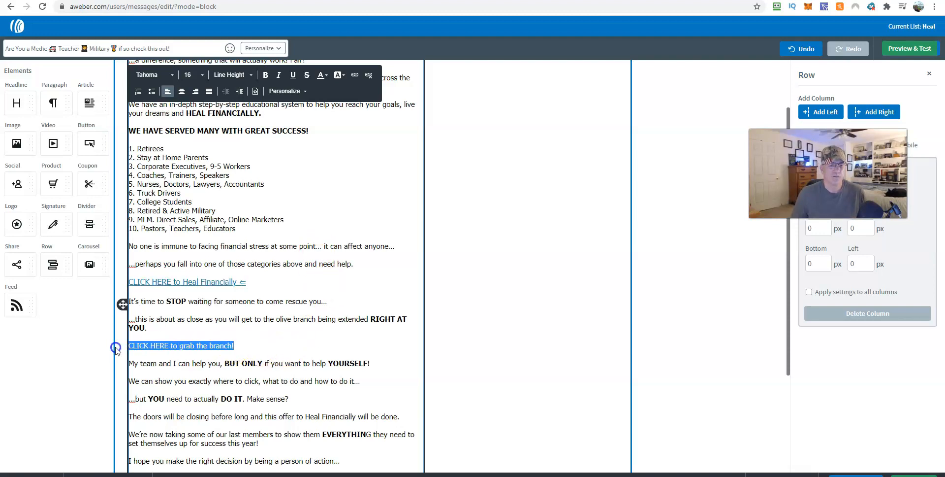
left_click(202, 74)
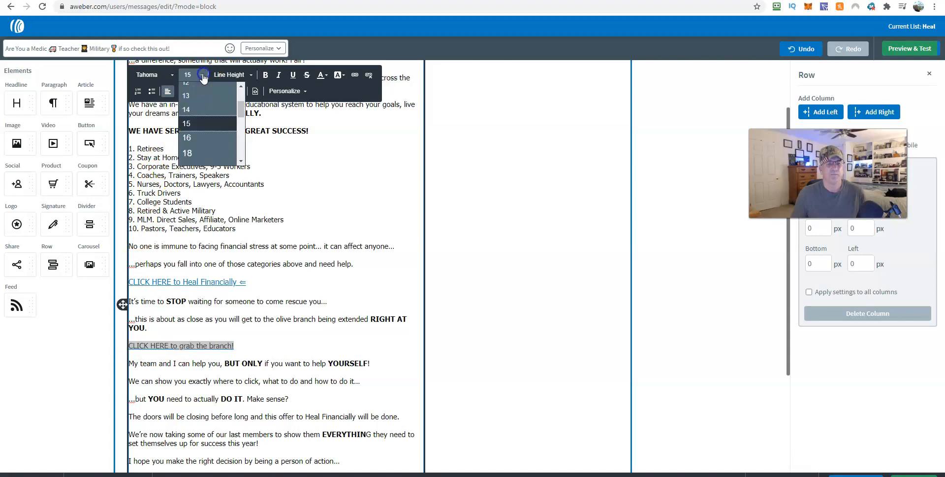
left_click(201, 136)
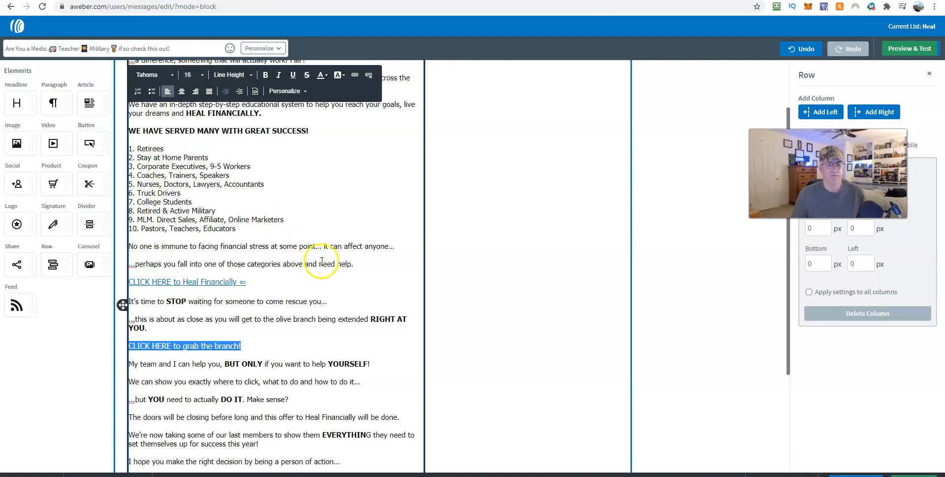
Step: Set the "CLICK HERE and let us help you!" link near the end of the message to font size 16
scroll(325, 261, "down", 2)
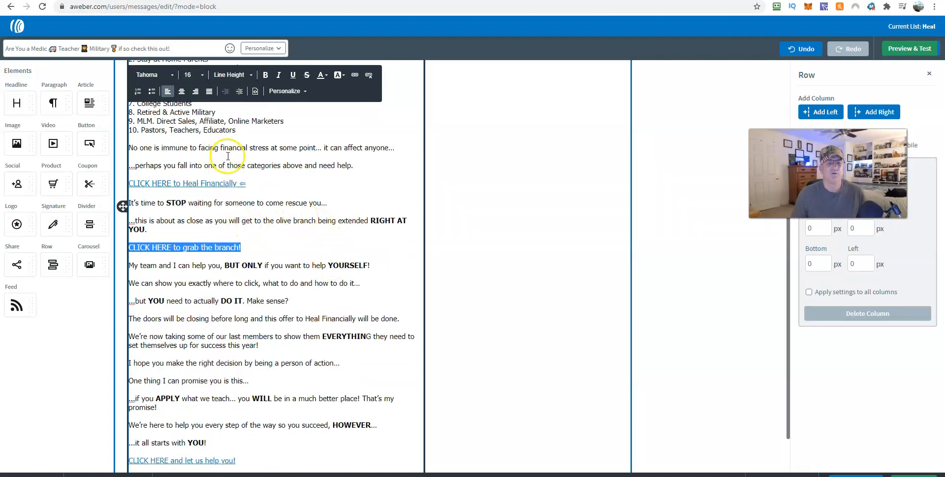
scroll(217, 158, "up", 3)
scroll(218, 158, "up", 1)
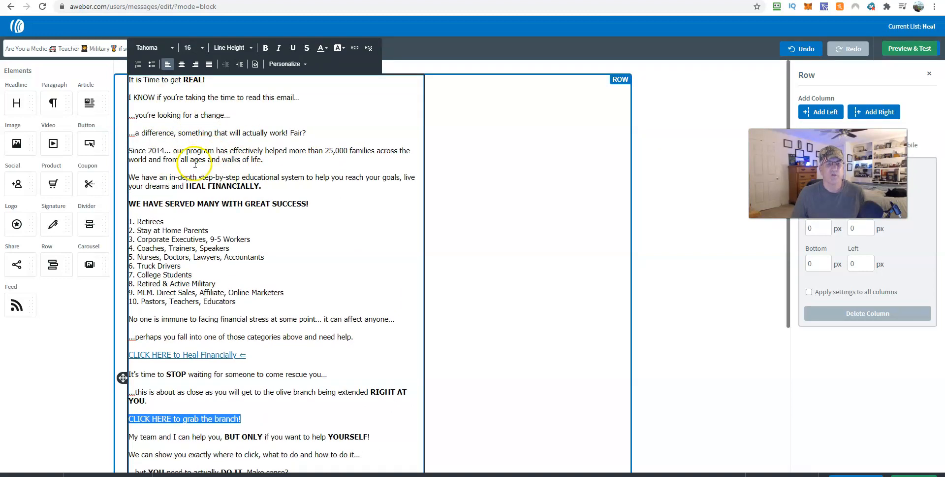
scroll(270, 213, "down", 5)
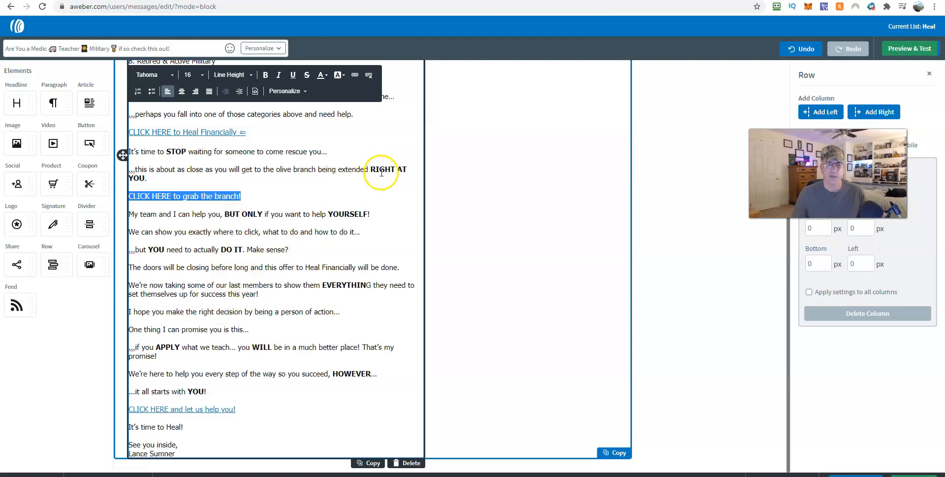
left_click(215, 261)
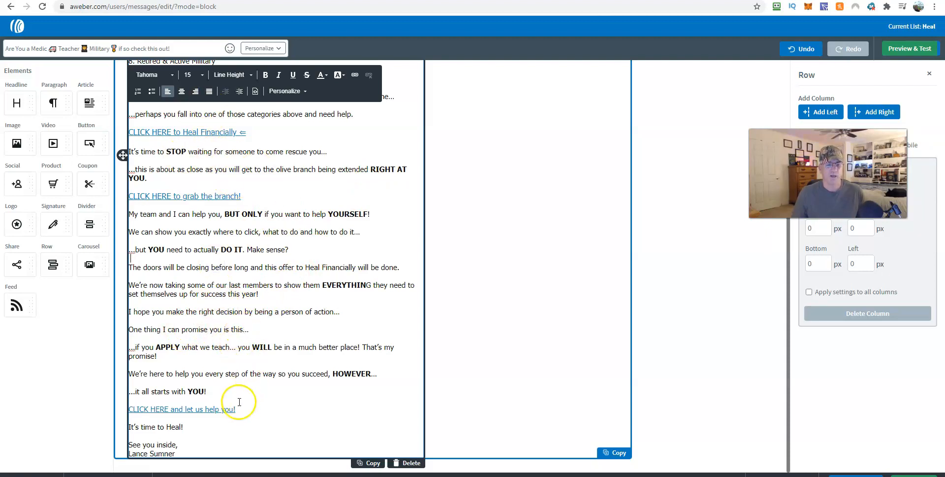
left_click_drag(238, 409, 131, 396)
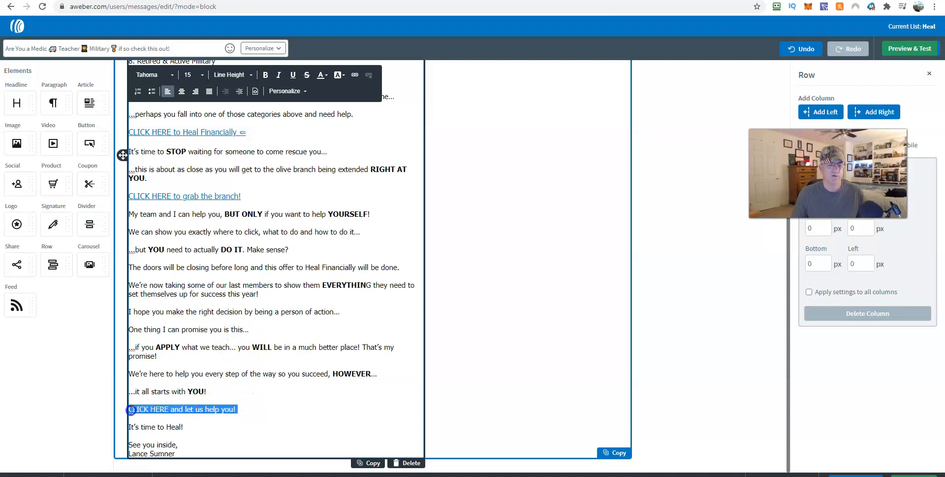
left_click(200, 75)
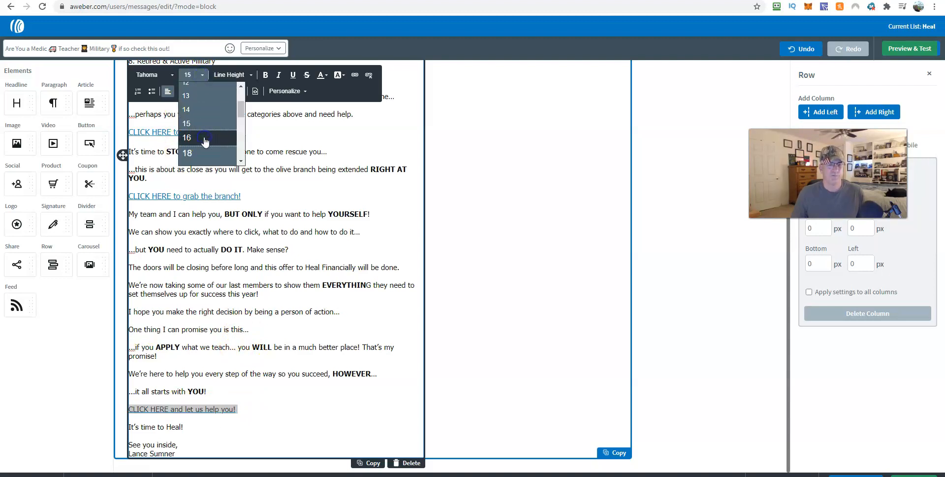
left_click(189, 138)
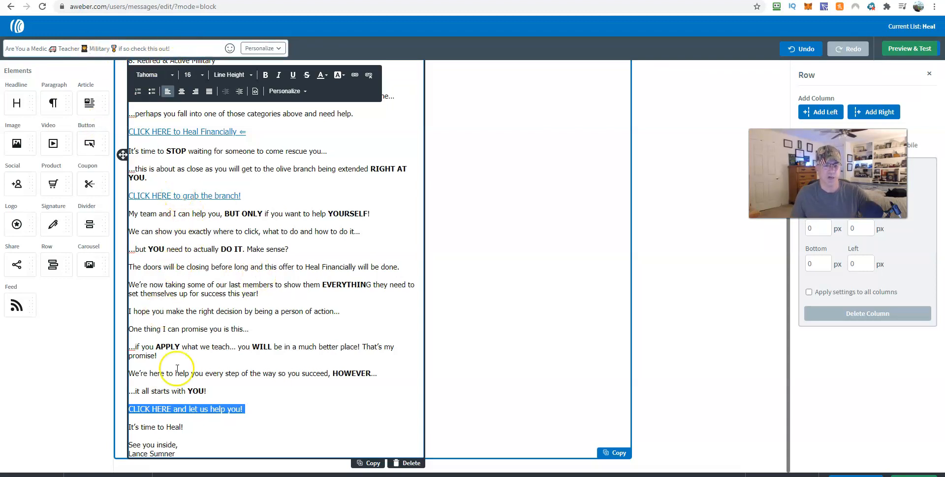
left_click(190, 454)
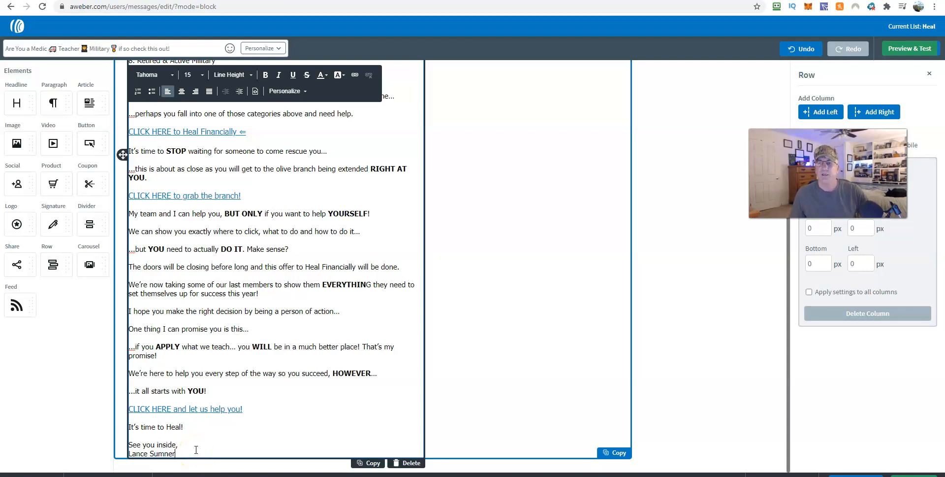
Step: Open the message's preview and test view, and move the source email in Gmail to the trash
left_click(916, 56)
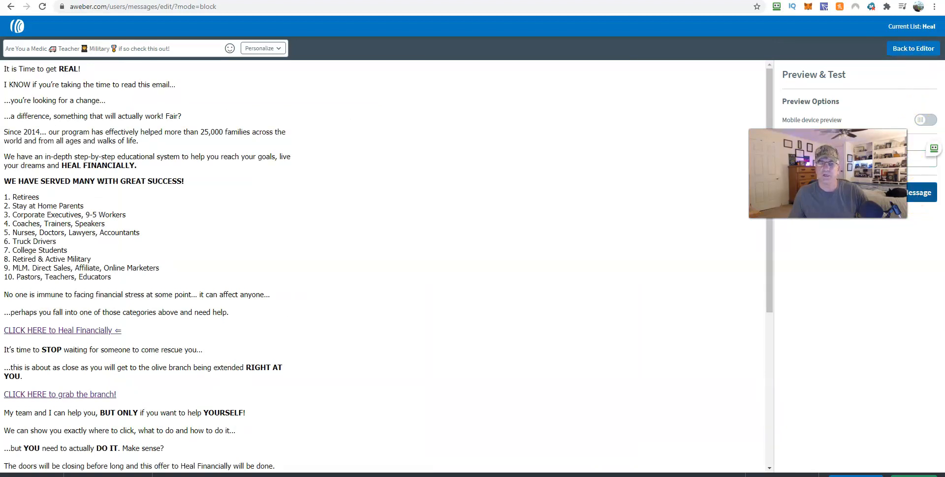
left_click(126, 1)
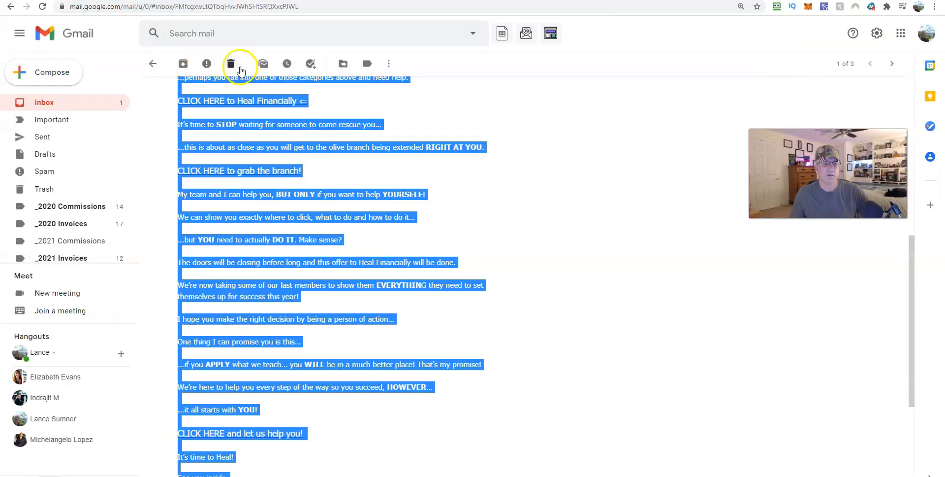
left_click(231, 64)
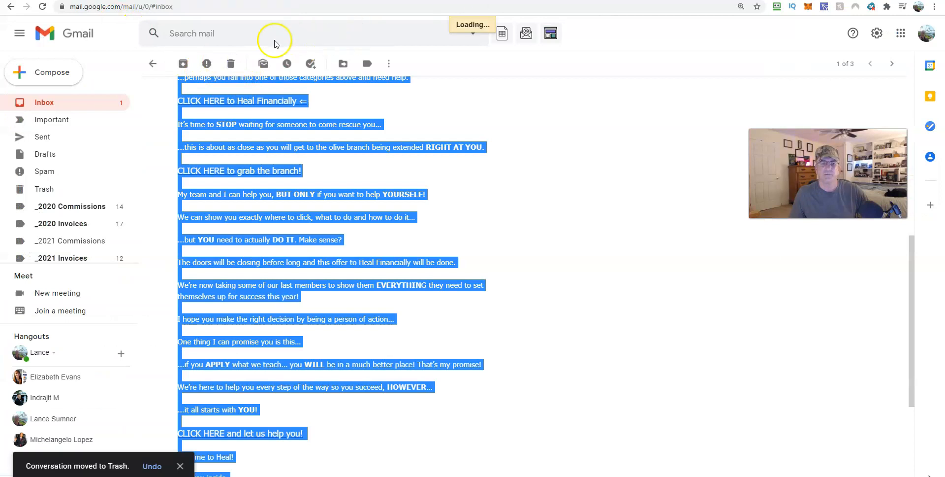
Step: Send a test of the message from AWeber and open the received test email in the Gmail inbox
left_click(386, 2)
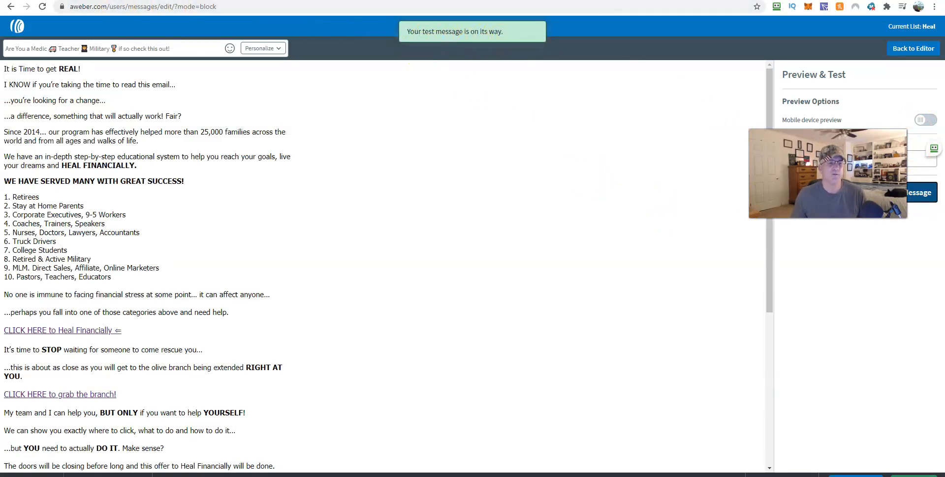
left_click(96, 0)
left_click(45, 103)
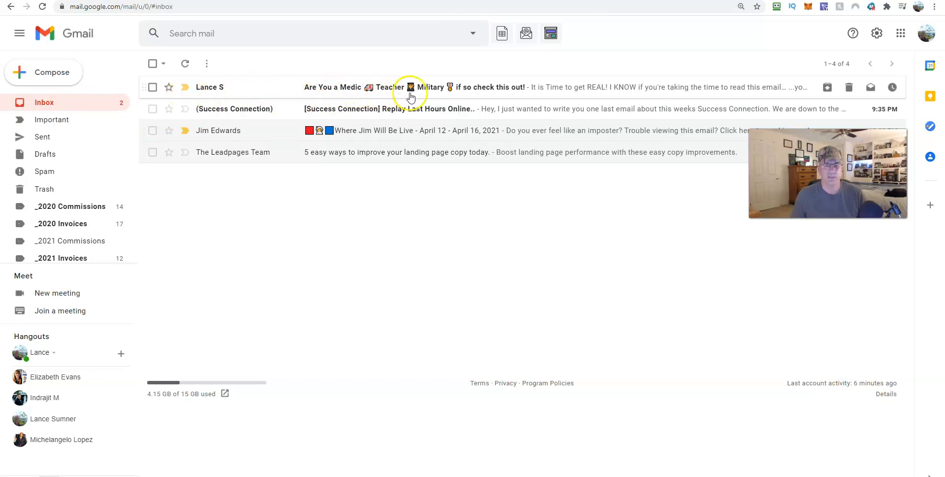
left_click(479, 91)
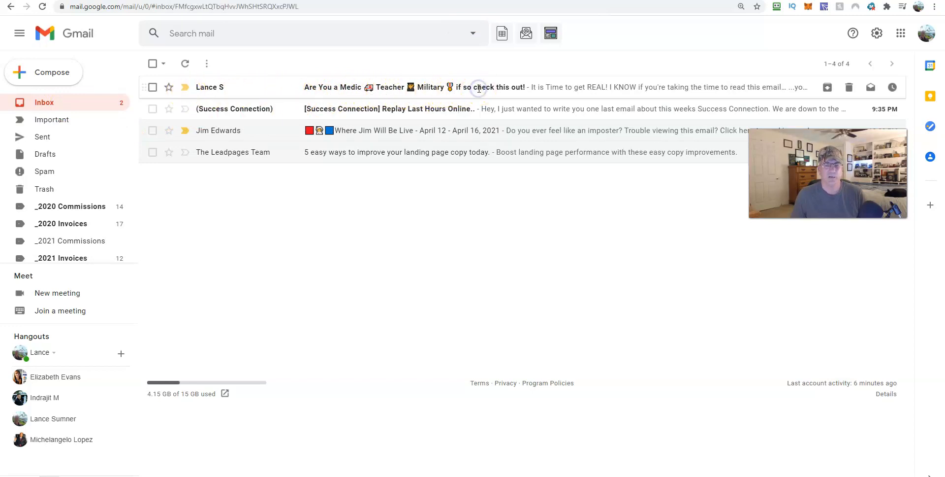
Step: Review the test email's text and formatting, and test the "CLICK HERE to Heal Financially" link
scroll(391, 143, "down", 2)
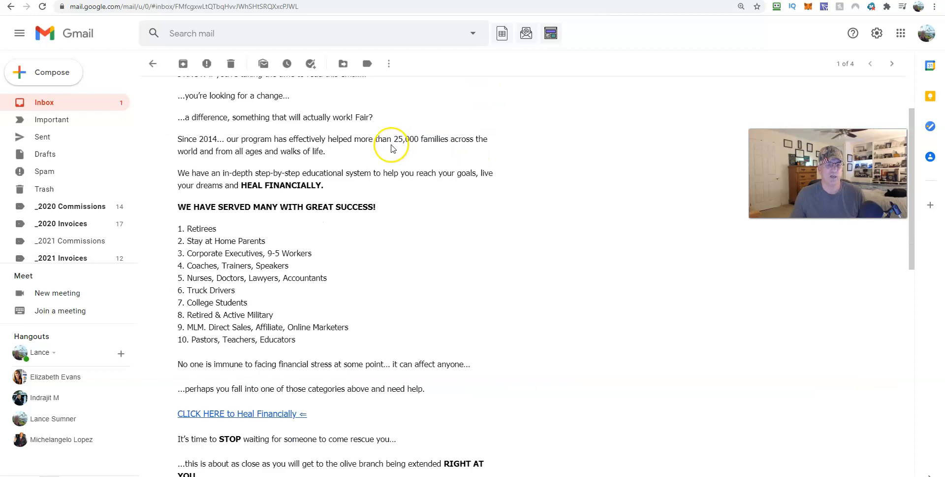
scroll(390, 144, "up", 1)
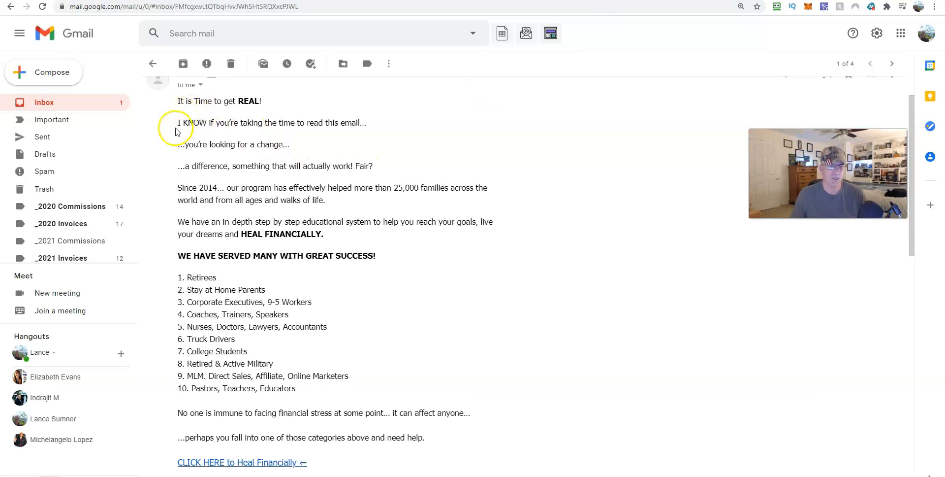
scroll(197, 149, "down", 1)
scroll(197, 149, "down", 1)
scroll(215, 153, "down", 1)
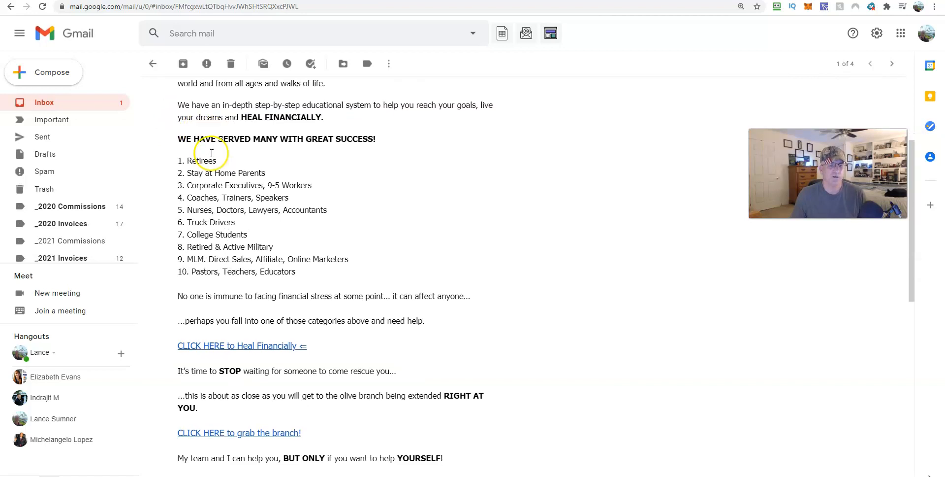
scroll(218, 163, "down", 3)
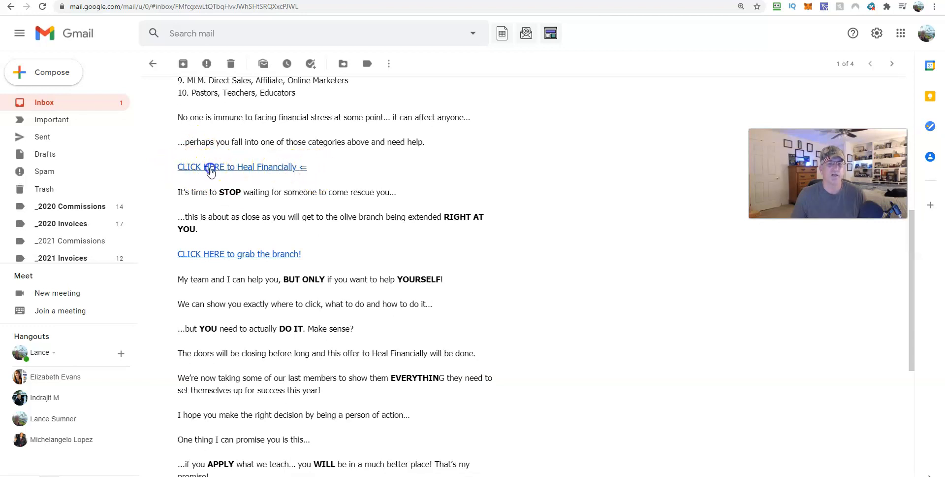
left_click(211, 168)
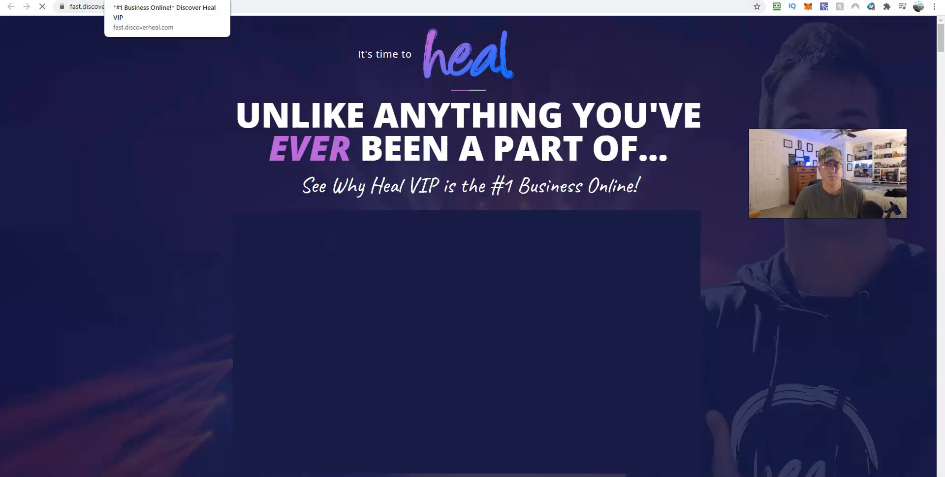
key("ctrl+w")
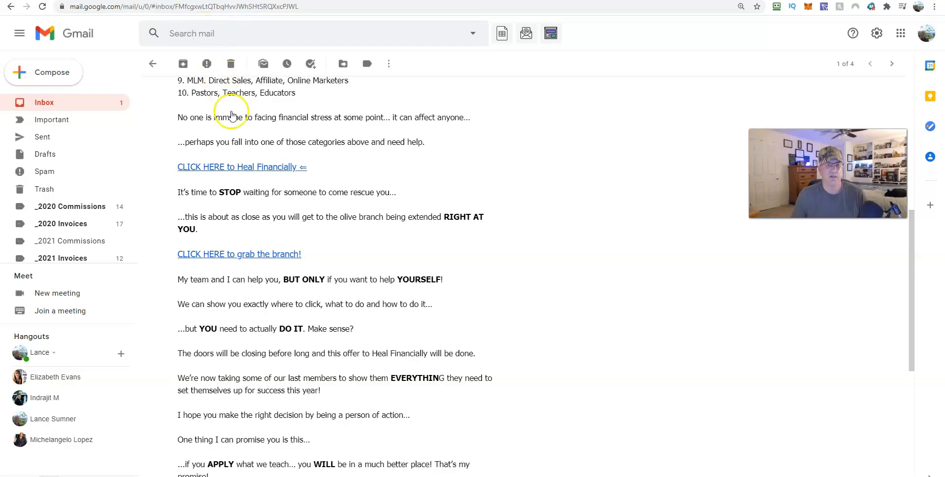
Step: Test the "CLICK HERE to grab the branch!" and "CLICK HERE and let us help you!" links in the test email
left_click(248, 252)
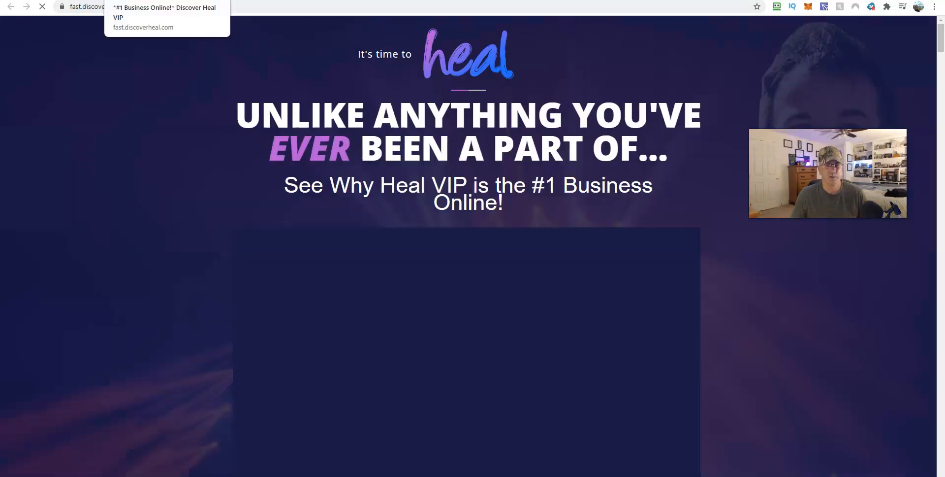
key("ctrl+w")
scroll(263, 186, "down", 5)
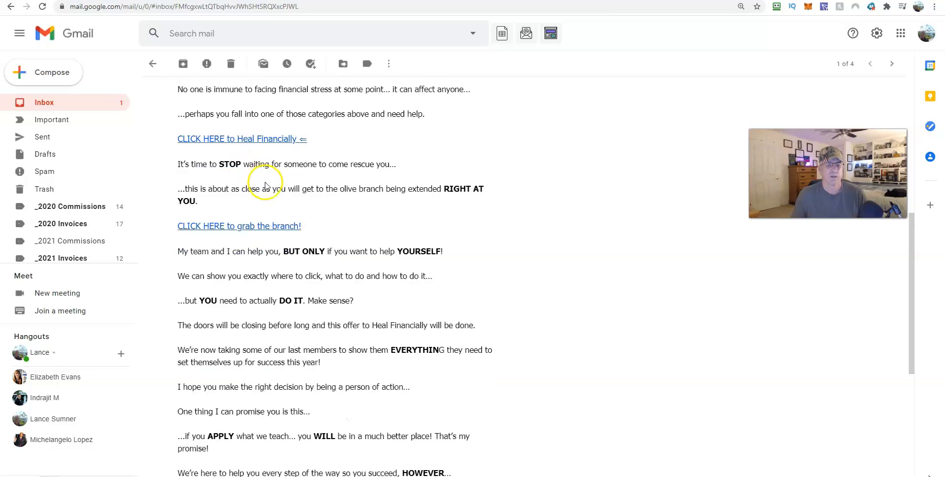
left_click(250, 353)
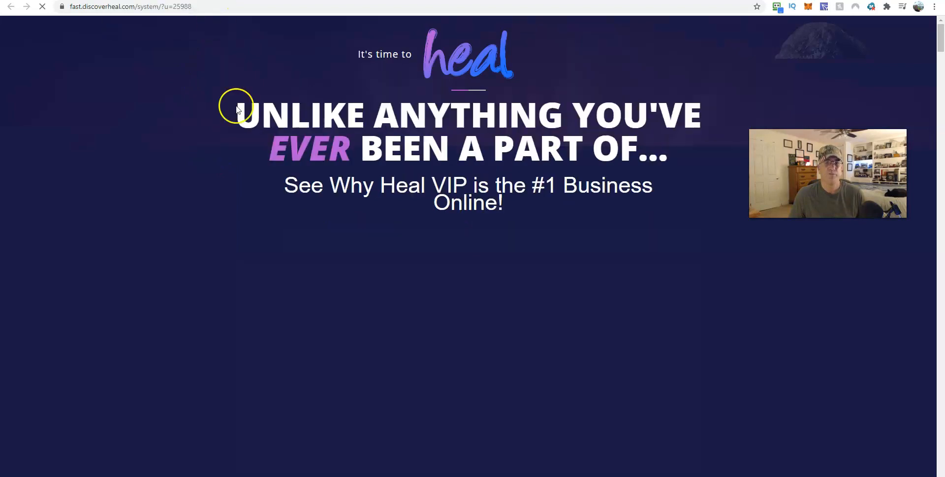
key("ctrl+w")
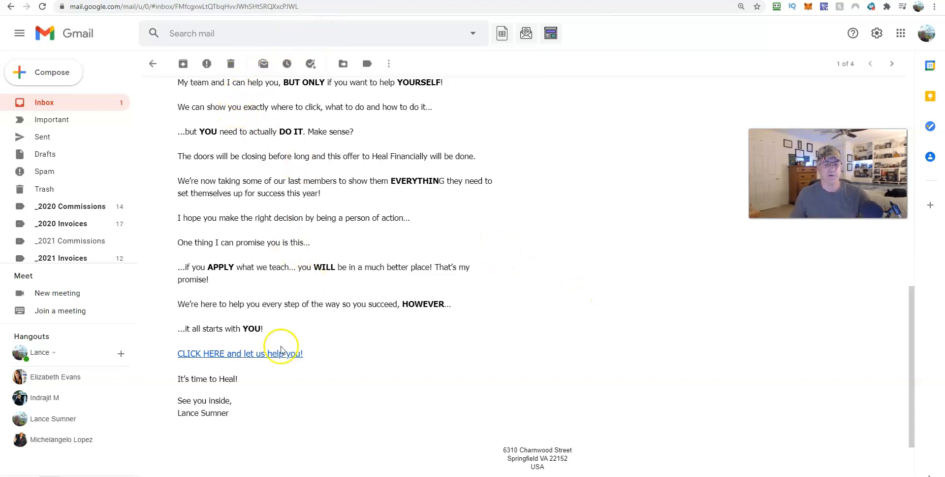
Step: Return to AWeber, open the draft's broadcast settings, and include the Beurax and MIF lists as recipients alongside Heal
left_click(392, 0)
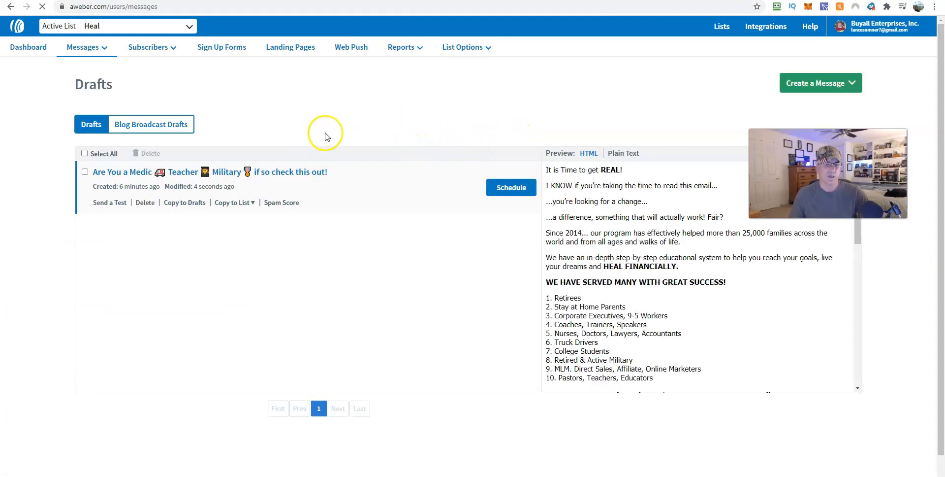
left_click(512, 189)
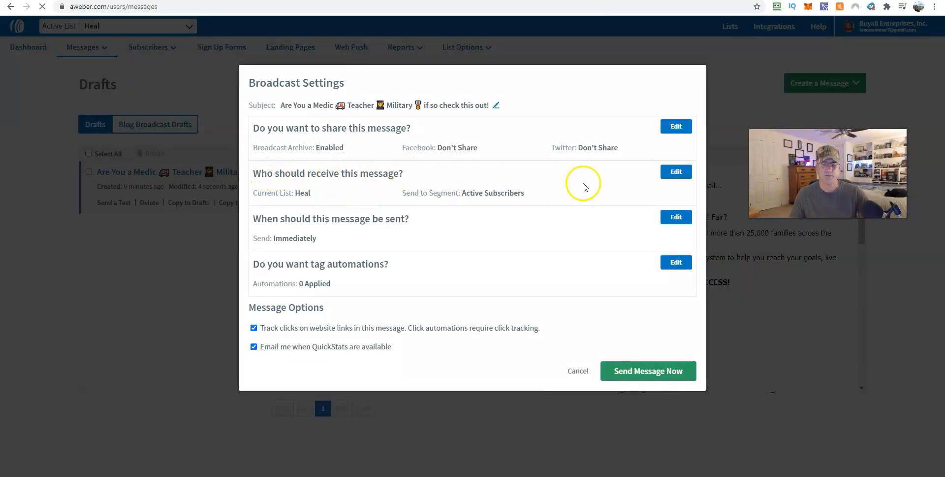
left_click(676, 171)
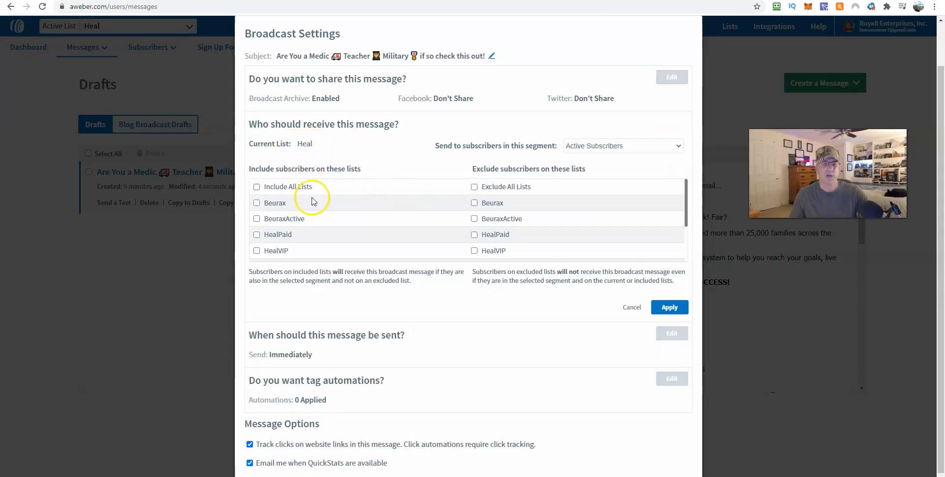
left_click(256, 202)
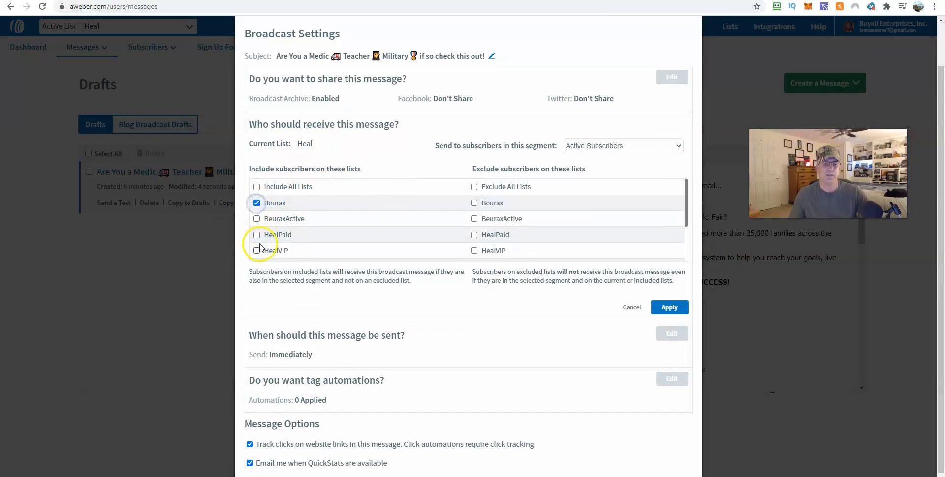
scroll(257, 234, "down", 1)
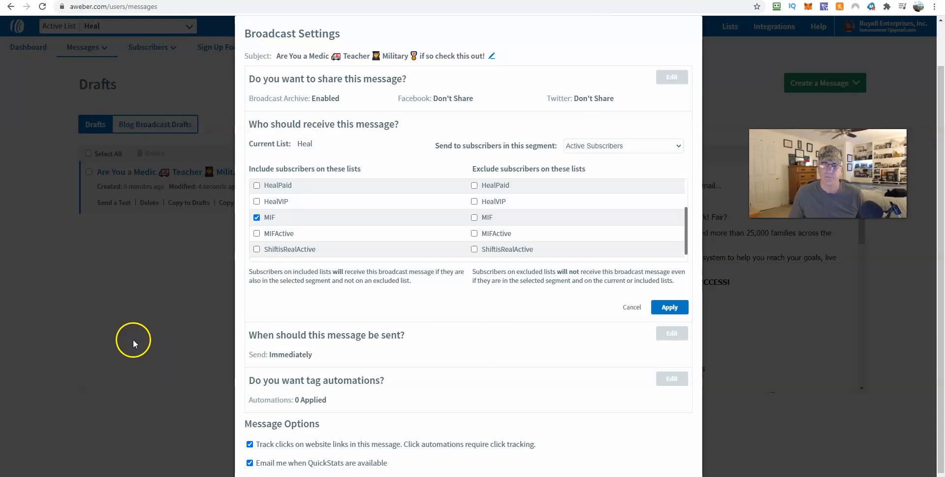
left_click(669, 307)
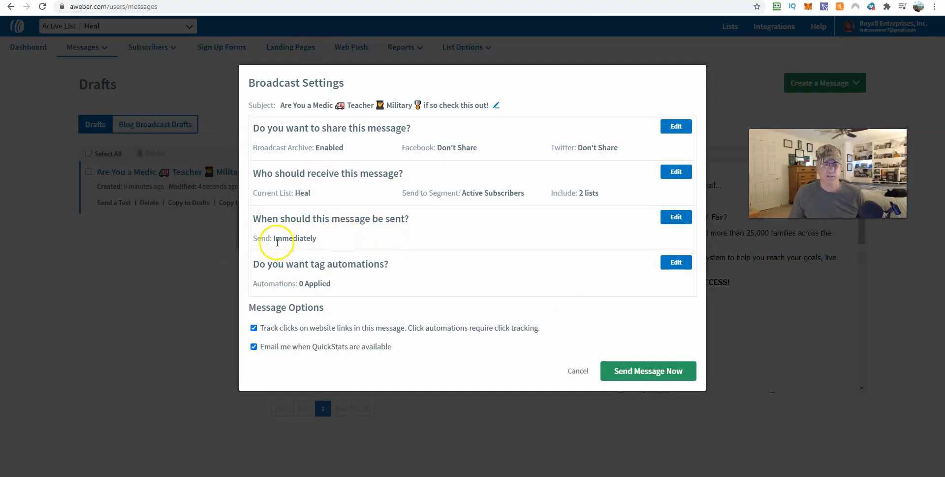
Step: Try a send time of 11:00 pm Eastern Time on April 11, 2021, and discard the schedule change
left_click(675, 218)
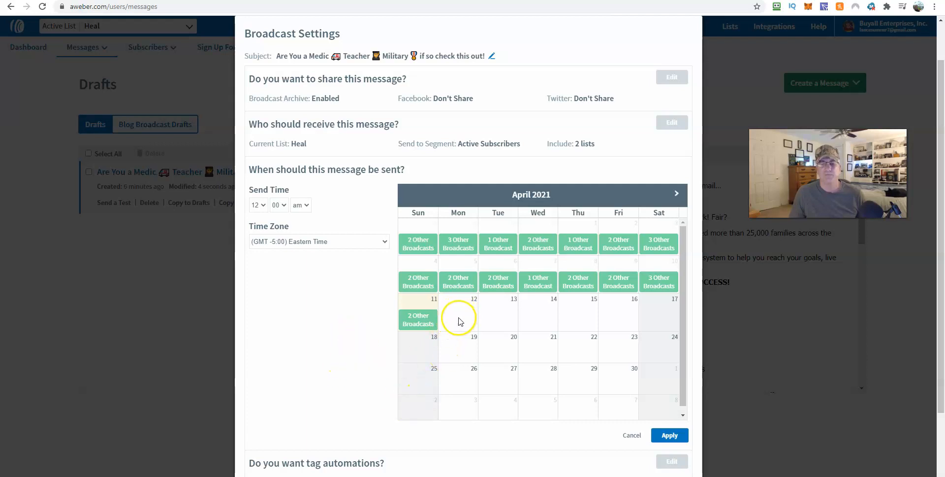
left_click(414, 304)
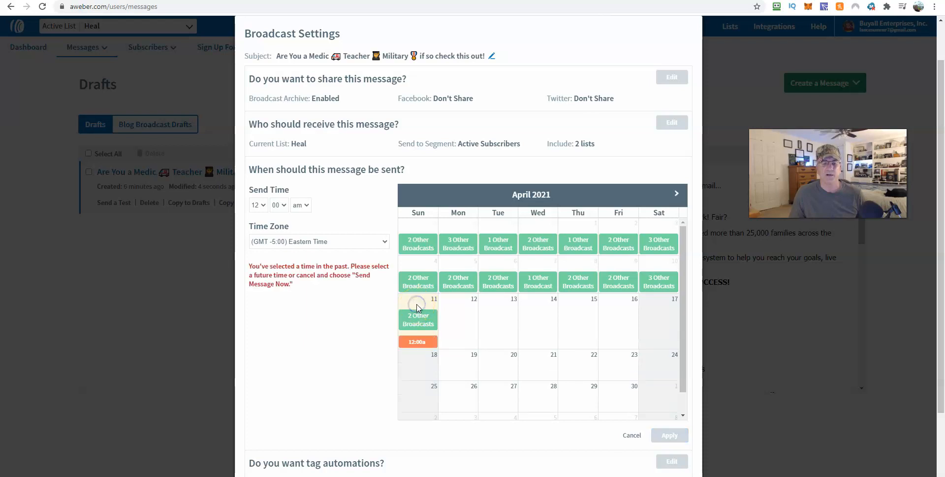
left_click(263, 205)
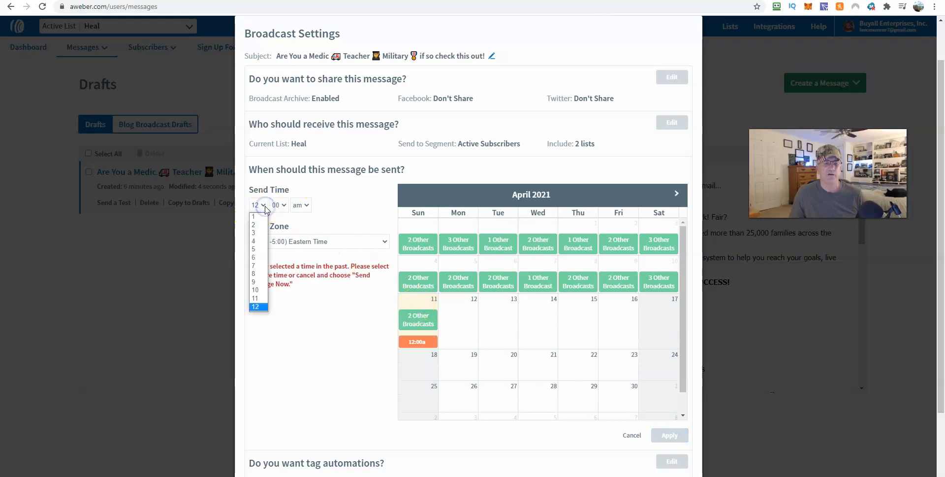
left_click(256, 298)
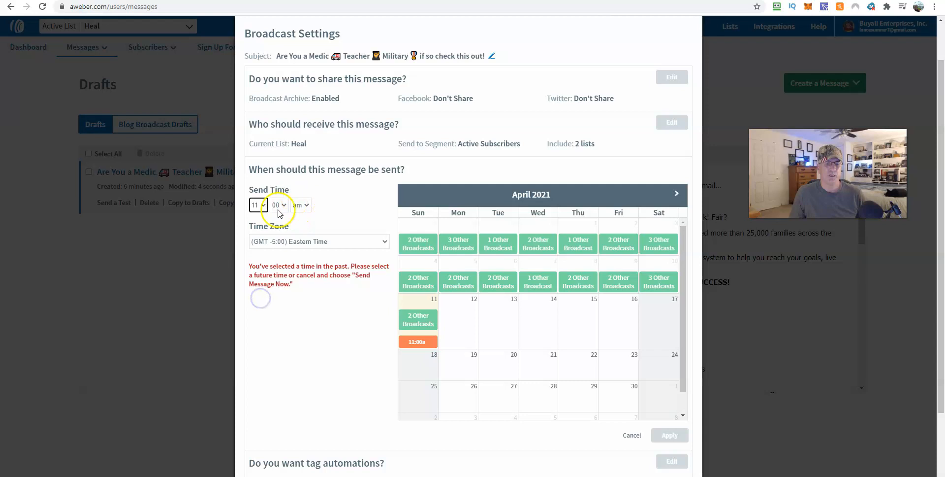
left_click(304, 205)
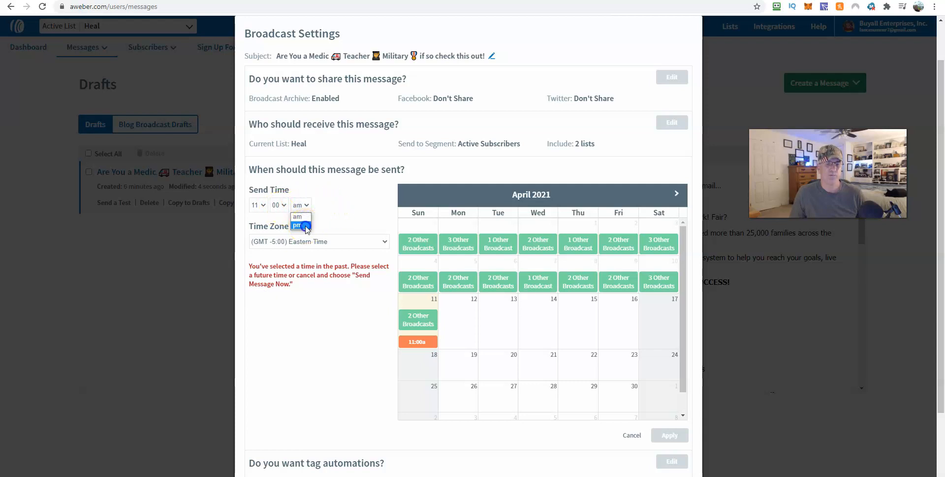
left_click(305, 226)
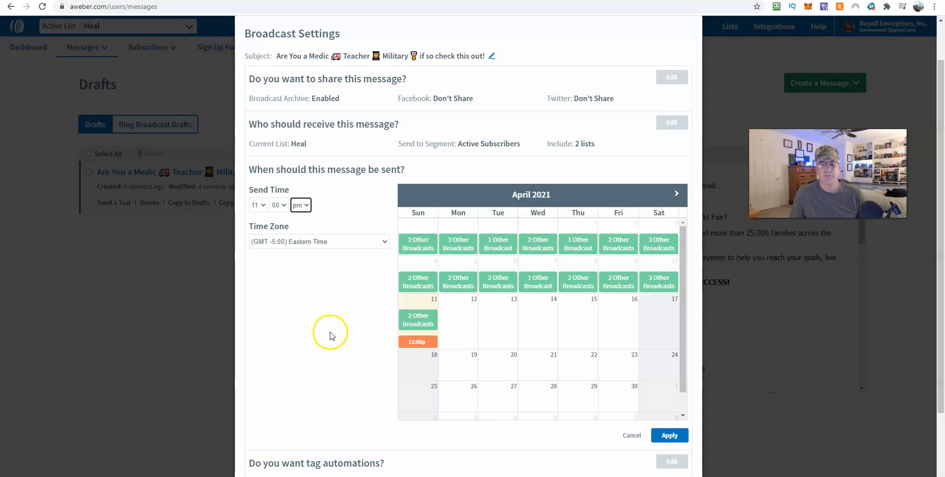
left_click(632, 435)
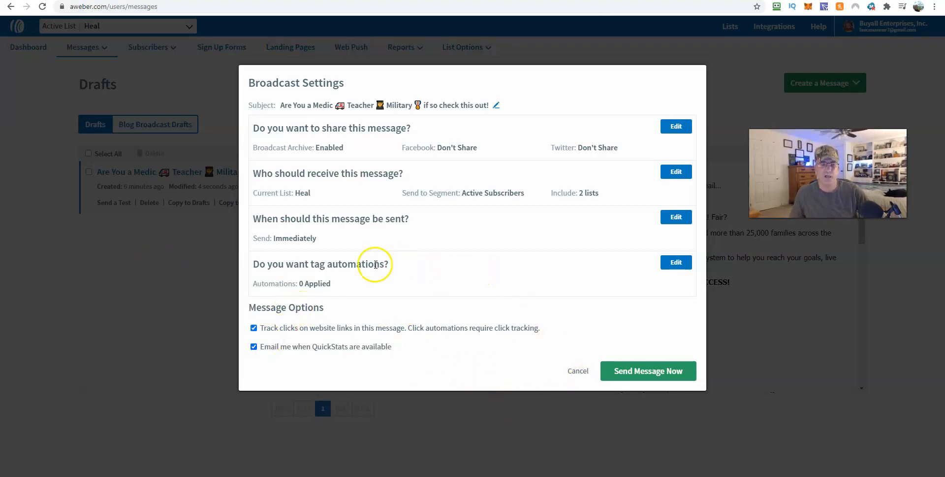
Step: Send the broadcast immediately and confirm the sending
left_click(647, 377)
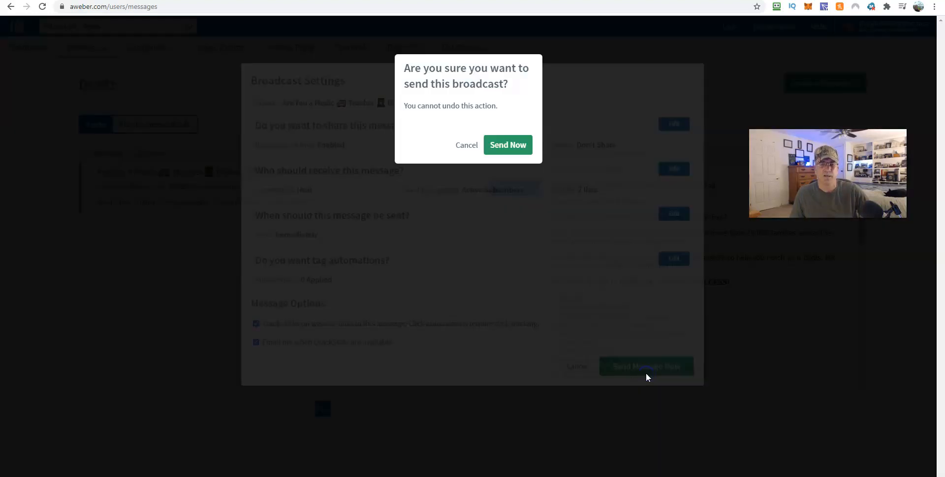
left_click(505, 146)
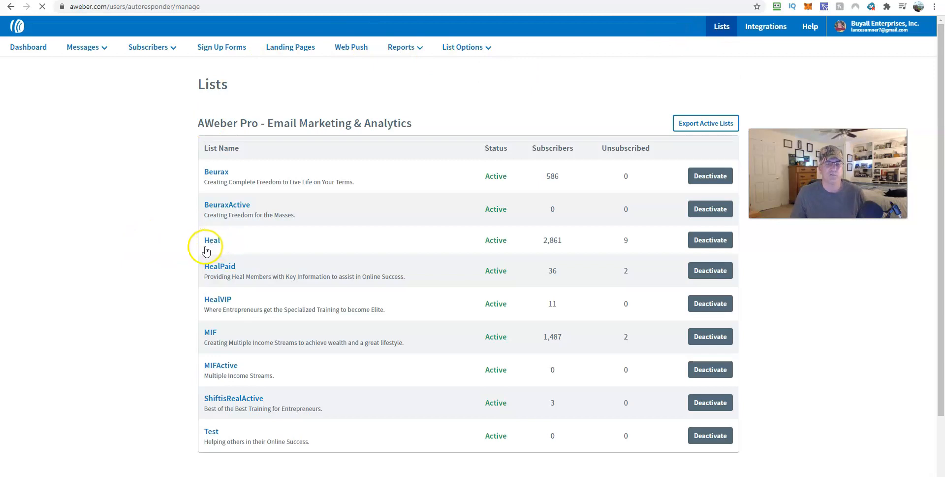
Step: Open the Heal list's basic settings and examine its from name and from address
left_click(211, 242)
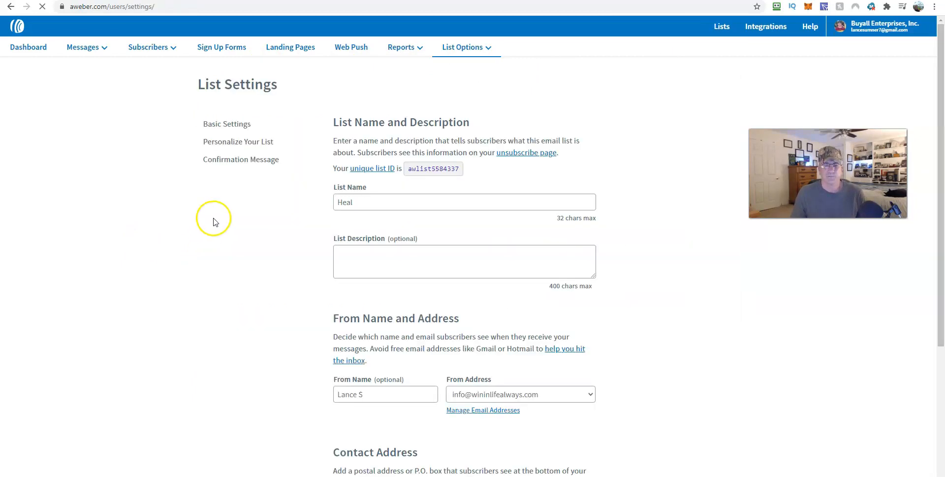
left_click(202, 142)
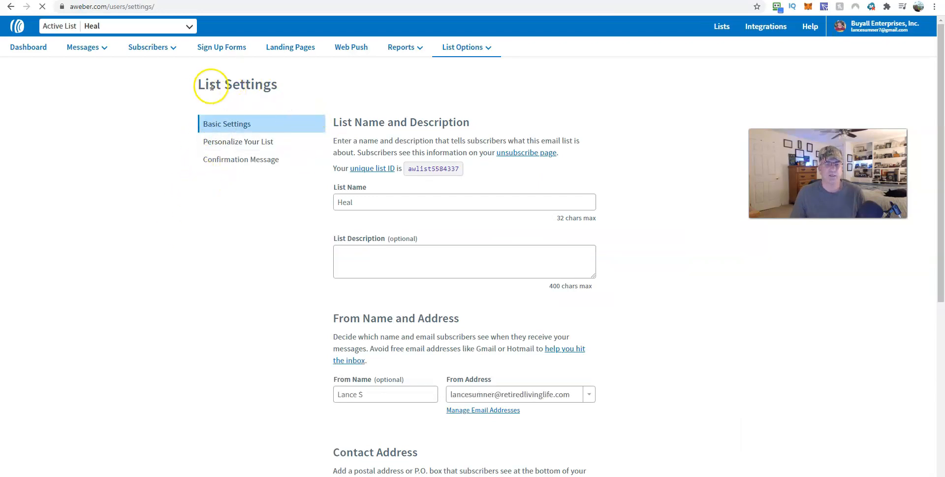
scroll(244, 231, "down", 4)
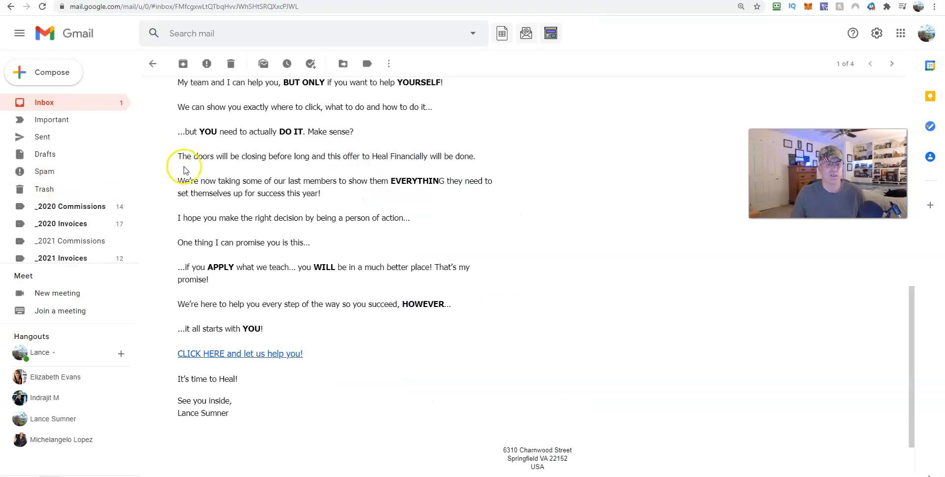
Step: Switch to Gmail and check the sender name and address shown on the received test email
scroll(207, 187, "up", 2)
scroll(222, 197, "up", 9)
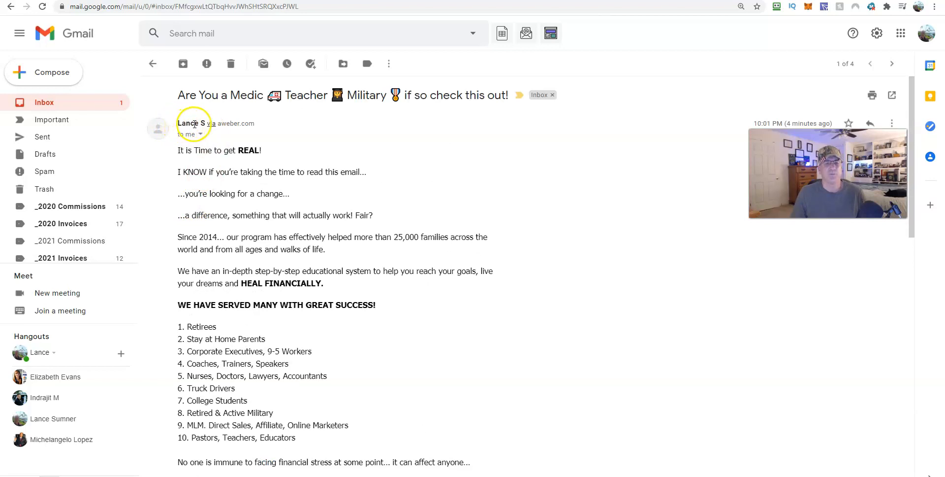
mouse_move(200, 125)
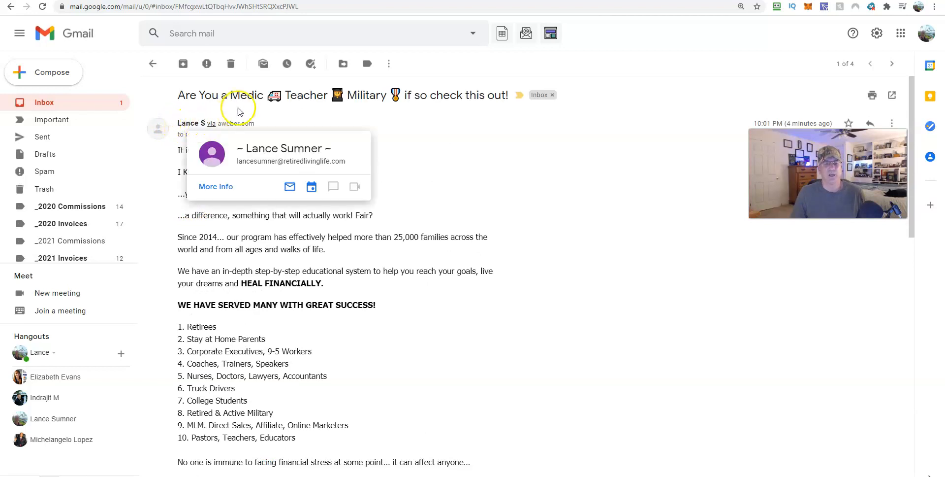
Step: Switch back to AWeber, clear the Heal list's from name, and review the contact address and notification settings without saving
left_click(306, 0)
left_click(360, 197)
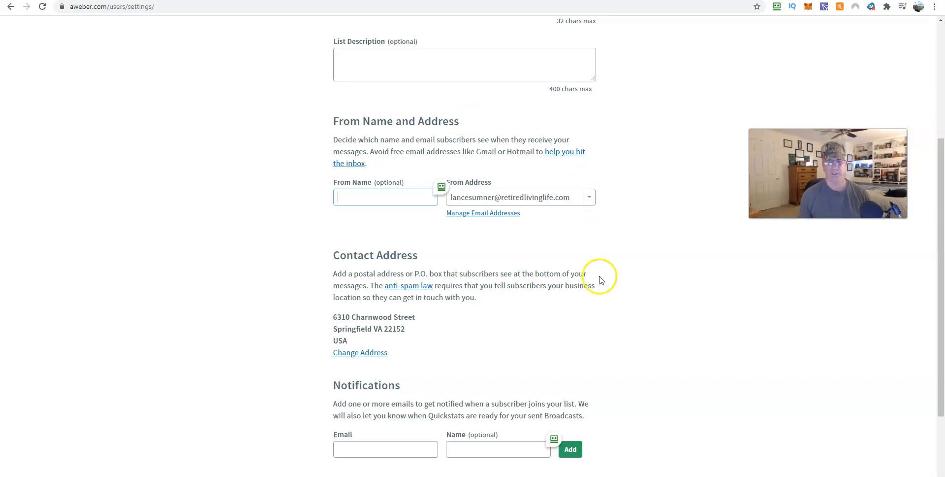
scroll(601, 279, "down", 3)
scroll(608, 321, "up", 1)
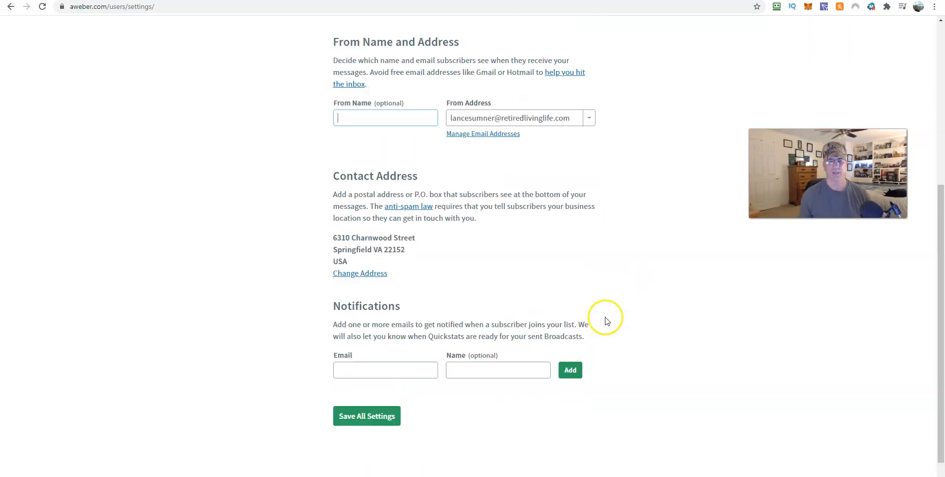
scroll(607, 321, "up", 5)
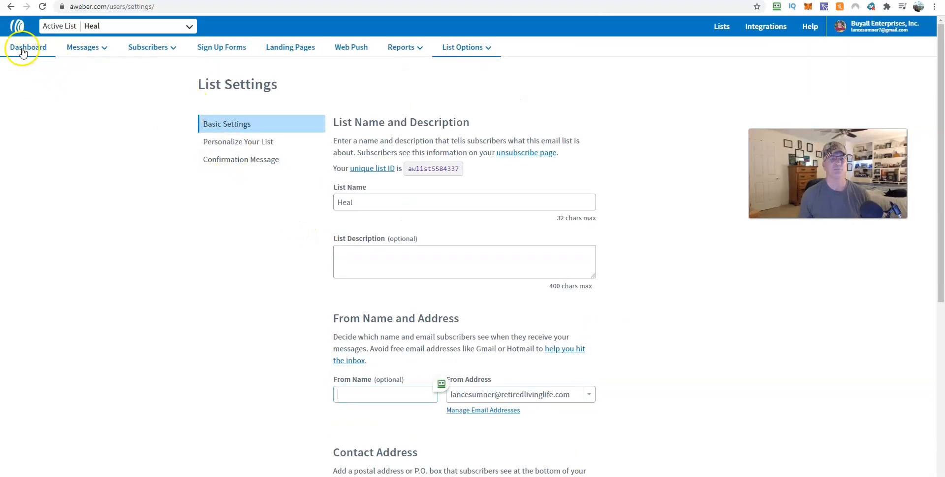
left_click(349, 393)
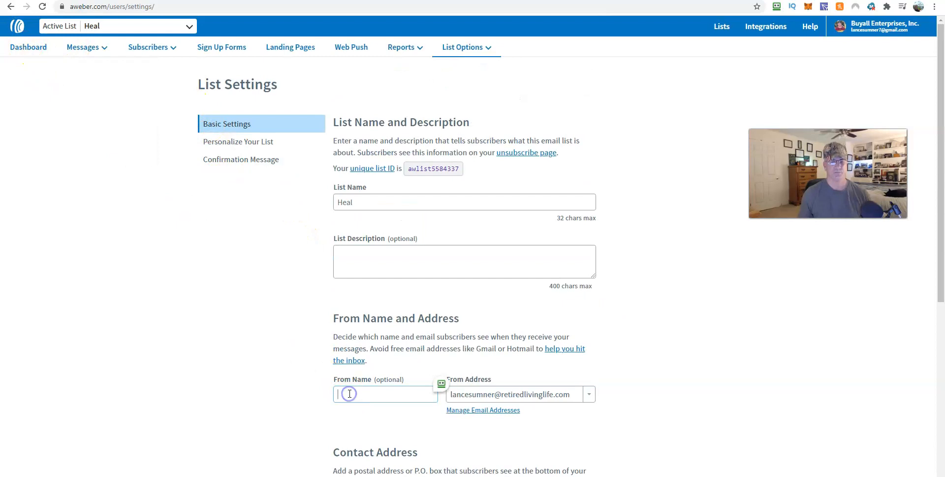
Step: Open the account dashboard and check the subscriber figures and the scheduled and sent broadcasts
left_click(29, 48)
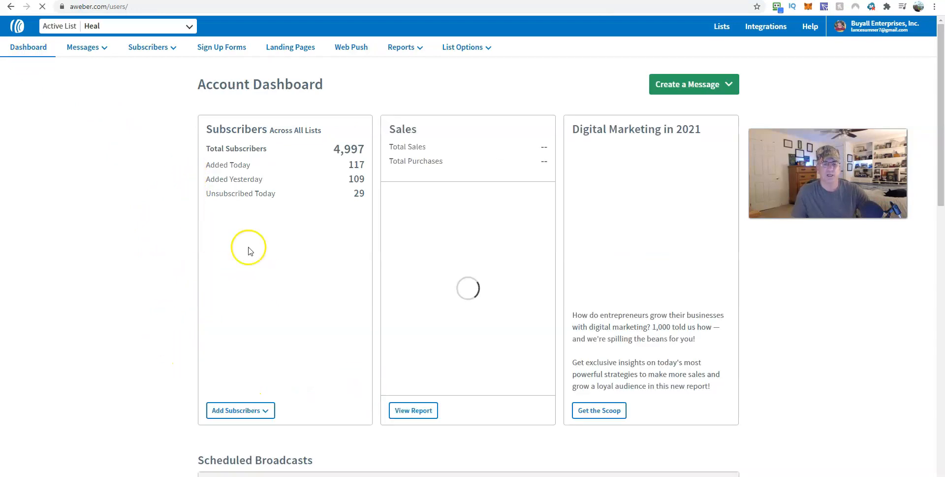
scroll(123, 244, "down", 3)
scroll(335, 382, "down", 1)
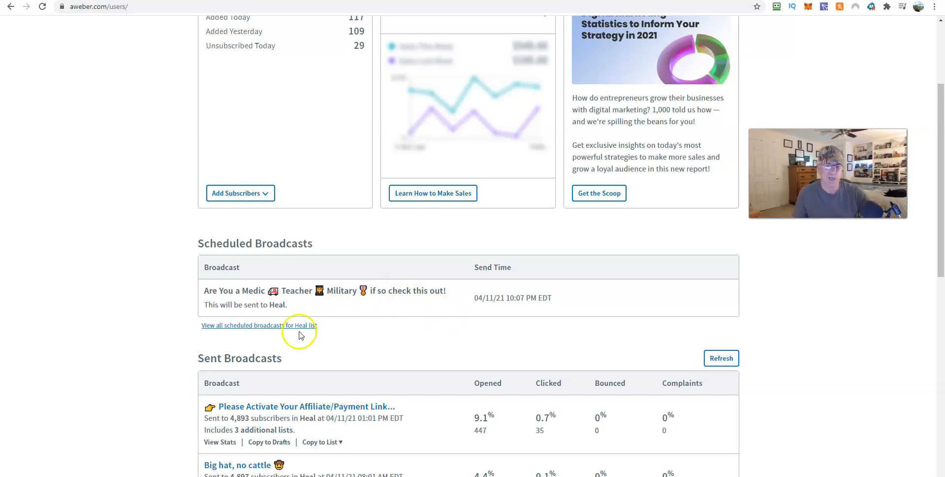
scroll(329, 307, "up", 2)
scroll(332, 305, "up", 1)
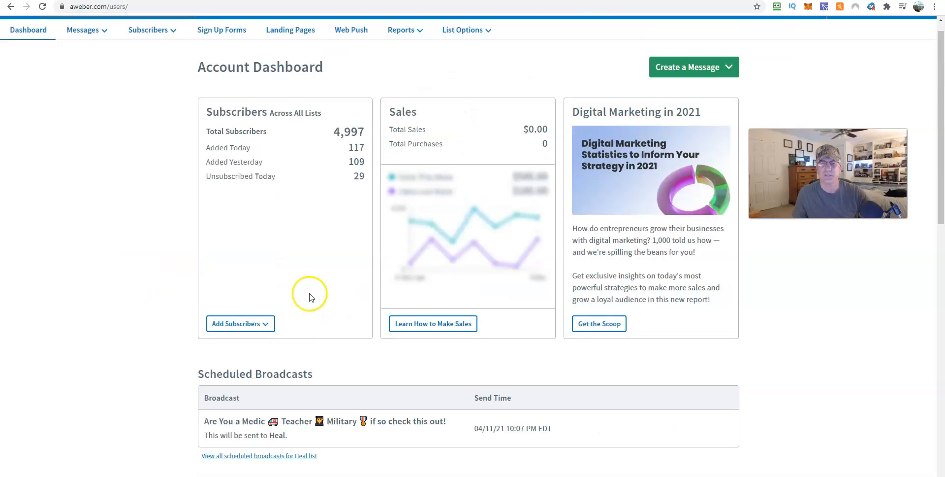